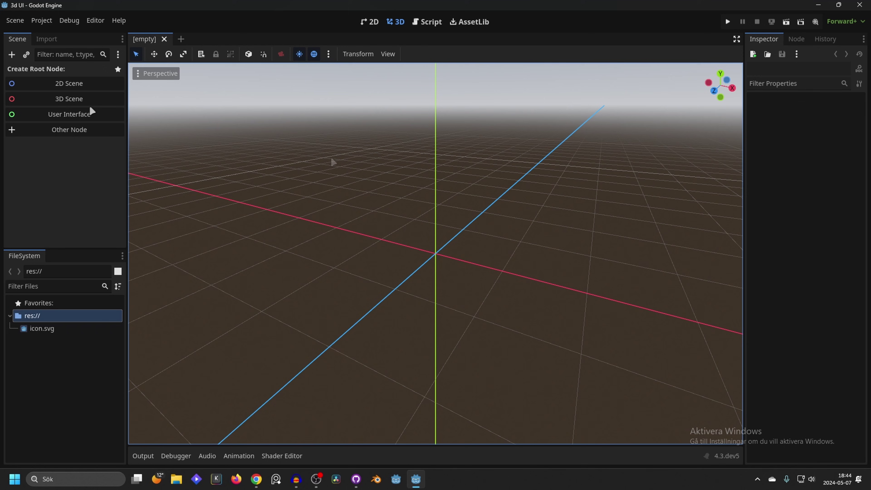
- Create a 3D scene root and add a Sprite3D node as its child
{"action": "left_click", "coordinate": [82, 99]}
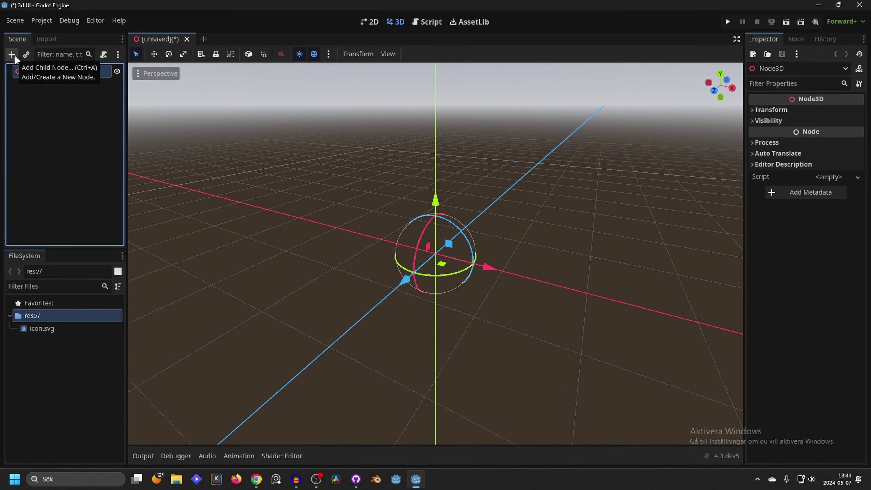
{"action": "left_click", "coordinate": [11, 54]}
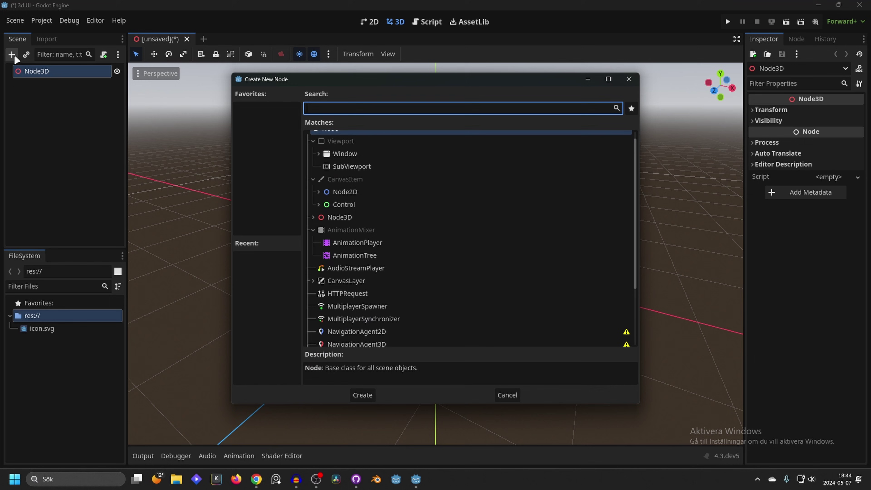
{"action": "type", "text": "sprite3d"}
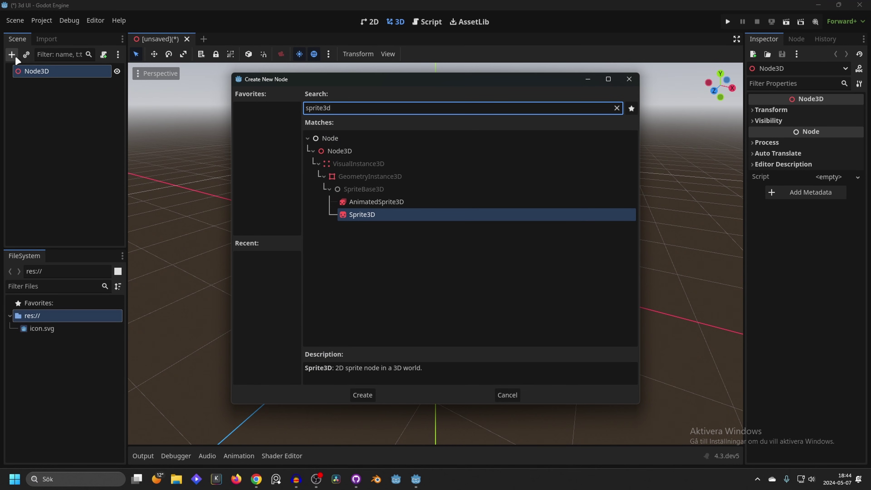
{"action": "key", "text": "Return"}
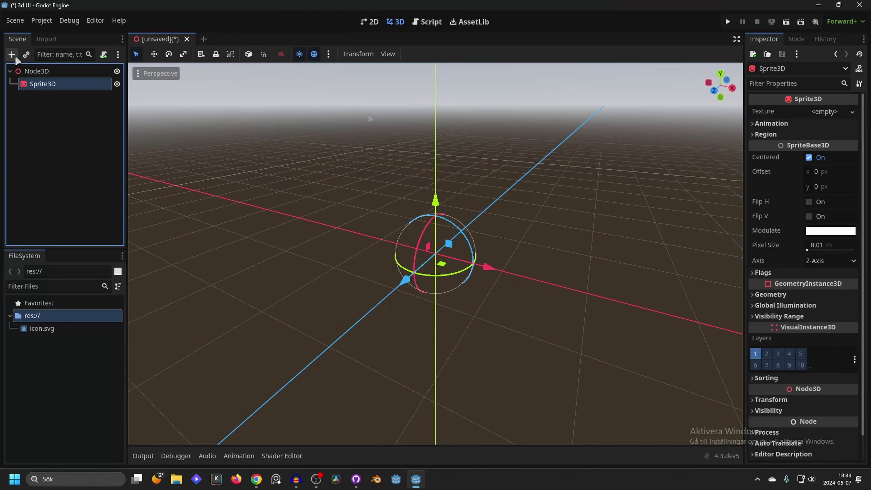
{"action": "middle_click_drag", "start_coordinate": [490, 212], "coordinate": [664, 130]}
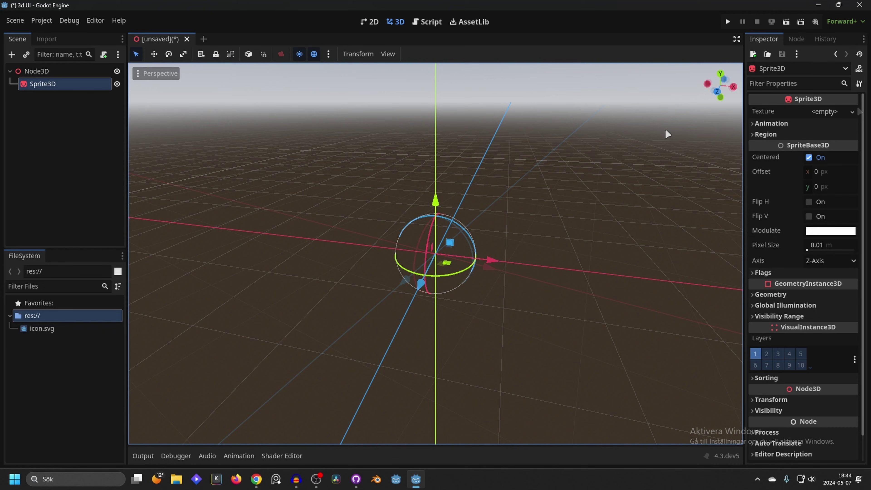
- Add a SubViewport node as a child of the Sprite3D
{"action": "left_click", "coordinate": [14, 55]}
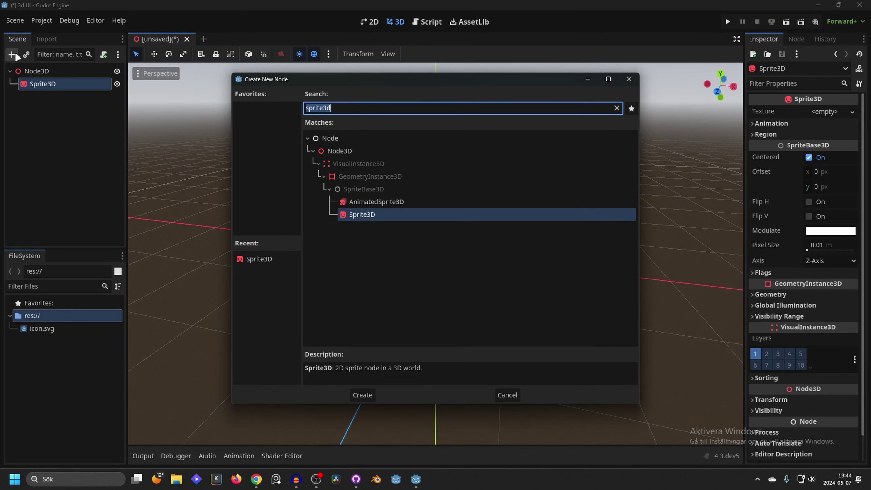
{"action": "type", "text": "subviewport"}
{"action": "key", "text": "Return"}
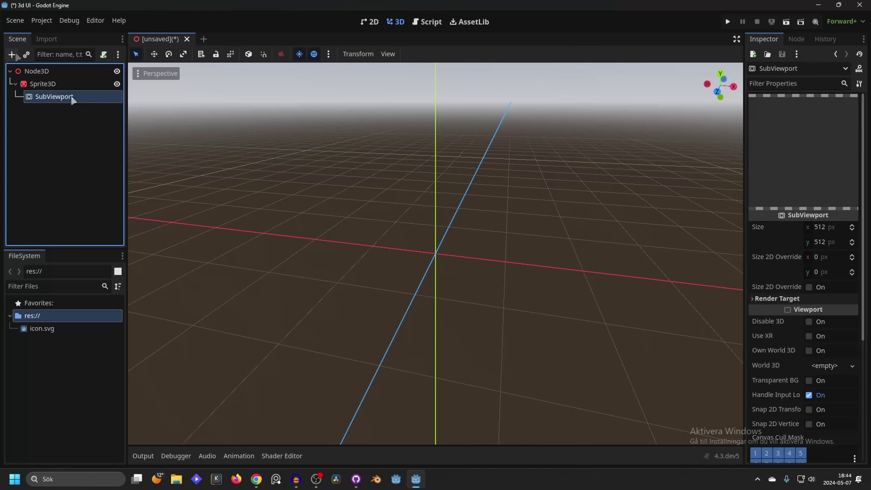
- Set the SubViewport's size to 1920 by 1080 px
{"action": "left_click", "coordinate": [829, 227]}
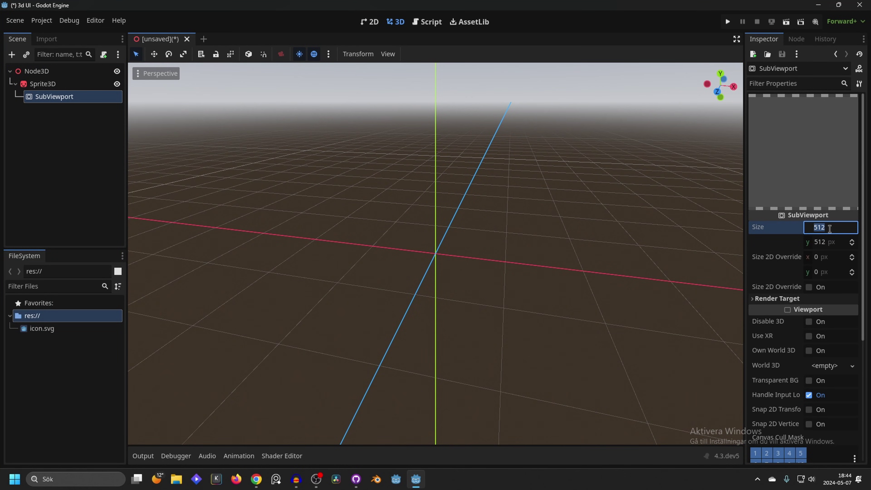
{"action": "type", "text": "1920"}
{"action": "key", "text": "Return"}
{"action": "left_click", "coordinate": [840, 242]}
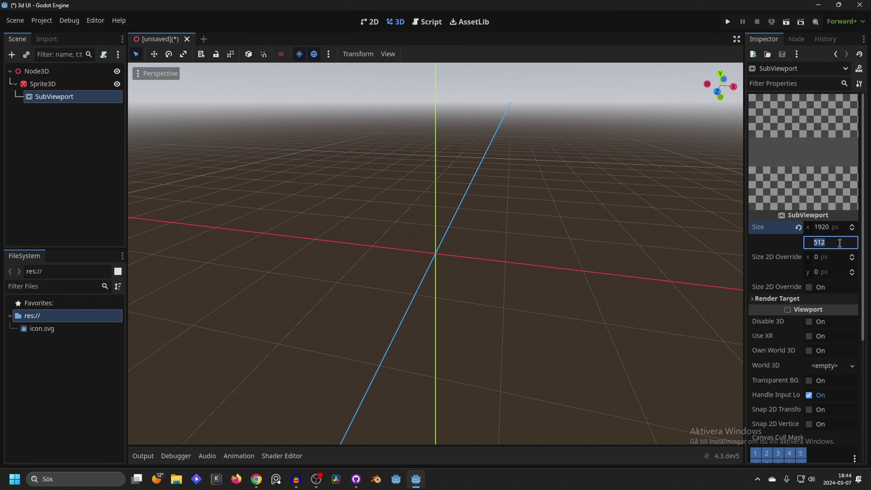
{"action": "type", "text": "1080"}
{"action": "key", "text": "Return"}
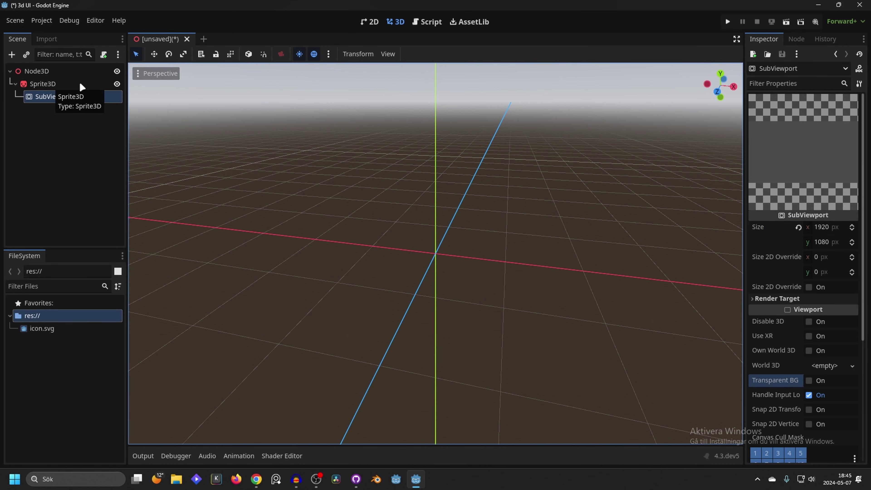
- Give the Sprite3D a new ViewportTexture that uses the SubViewport as its source
{"action": "left_click", "coordinate": [66, 84]}
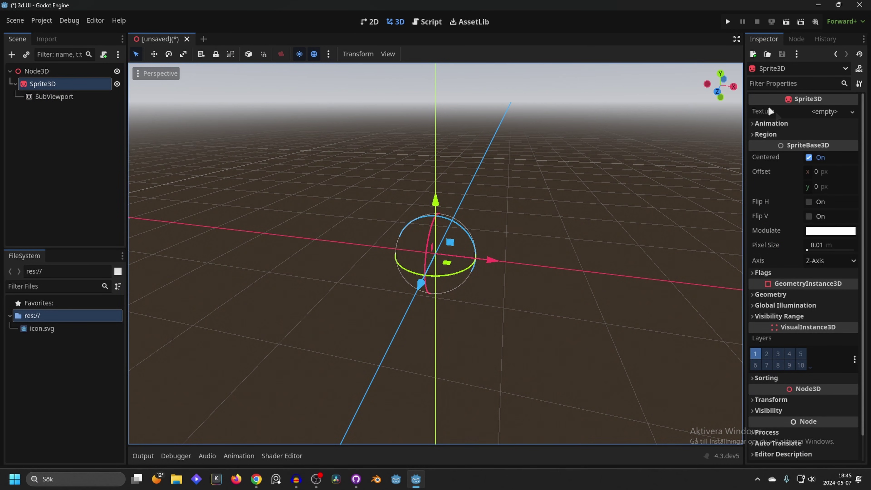
{"action": "left_click", "coordinate": [841, 111]}
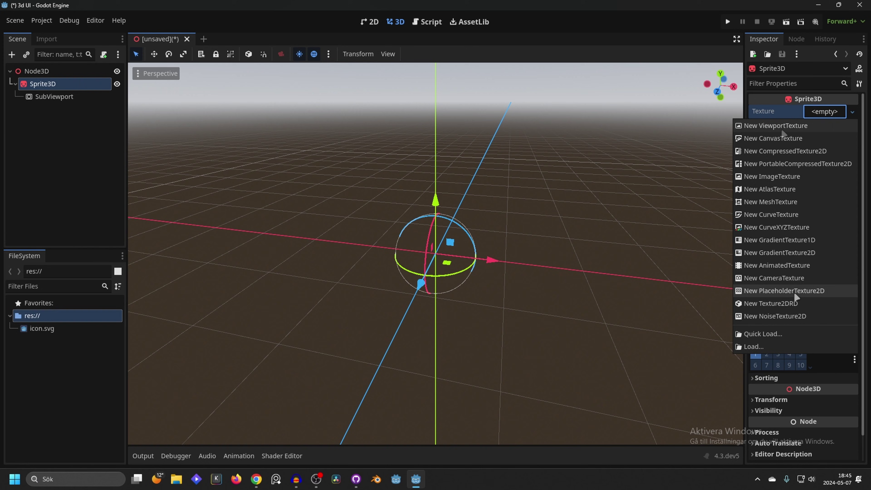
{"action": "left_click", "coordinate": [785, 125]}
{"action": "left_click", "coordinate": [413, 149]}
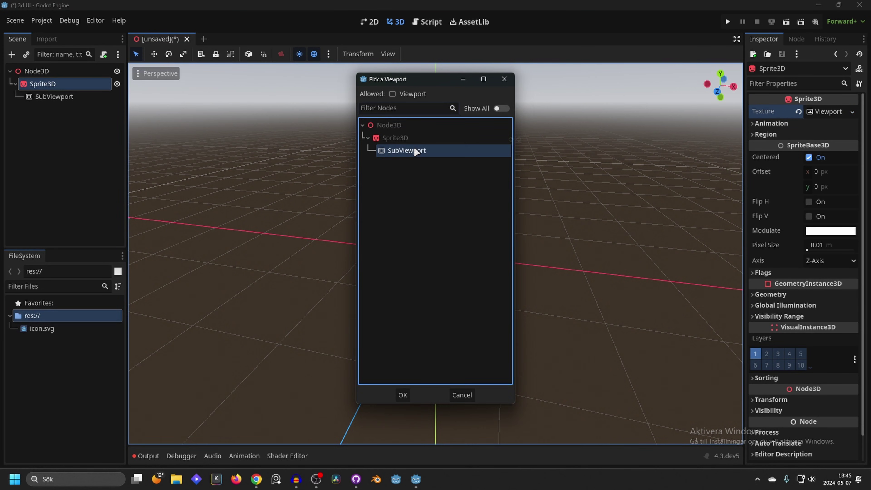
{"action": "left_click", "coordinate": [403, 393]}
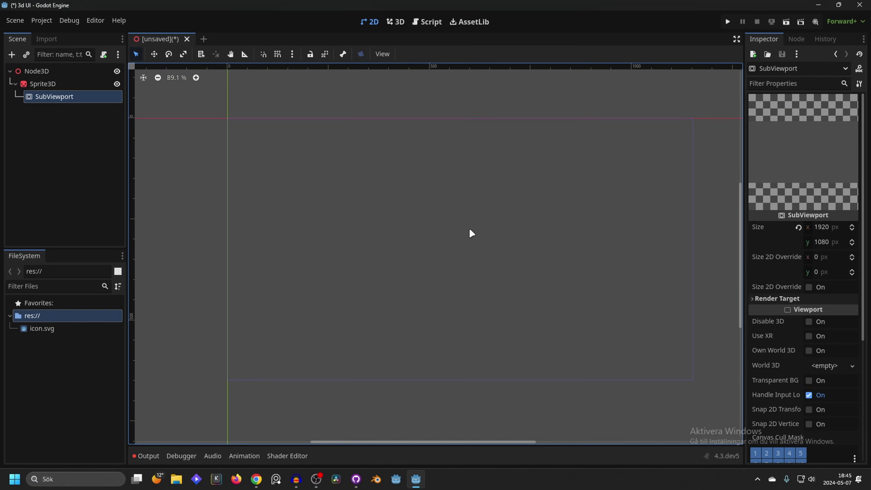
- Return to the 3D workspace and add a ProgressBar node as a child of the SubViewport
{"action": "left_click", "coordinate": [396, 21]}
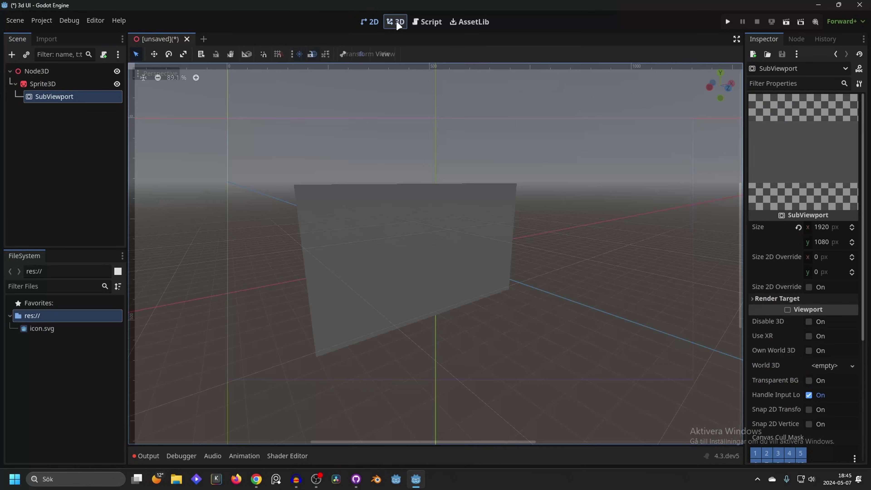
{"action": "left_click", "coordinate": [11, 54]}
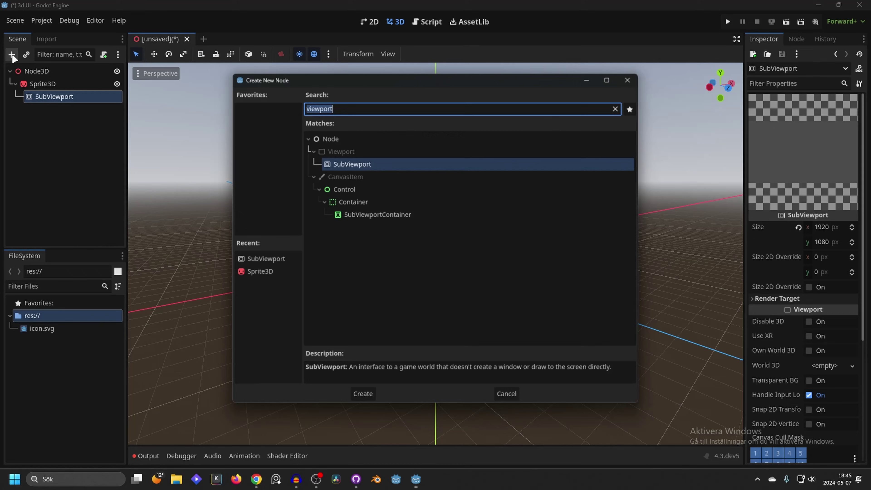
{"action": "key", "text": "BackSpace"}
{"action": "type", "text": "progr"}
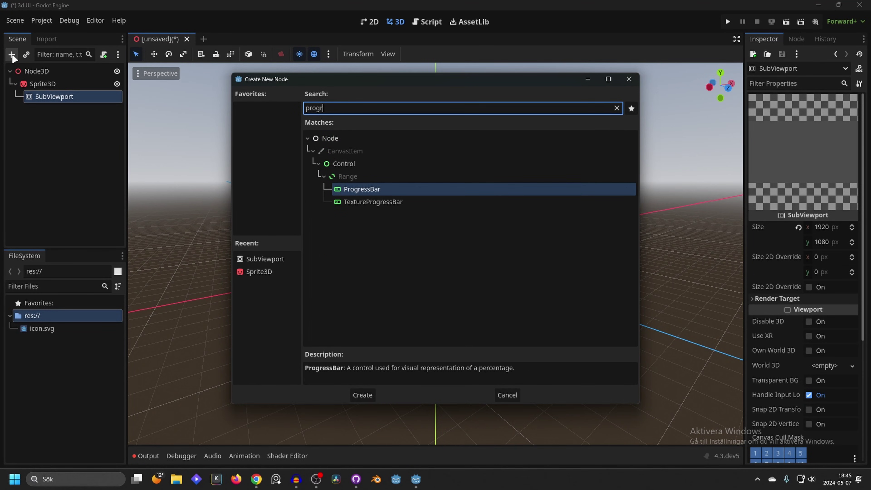
{"action": "key", "text": "Return"}
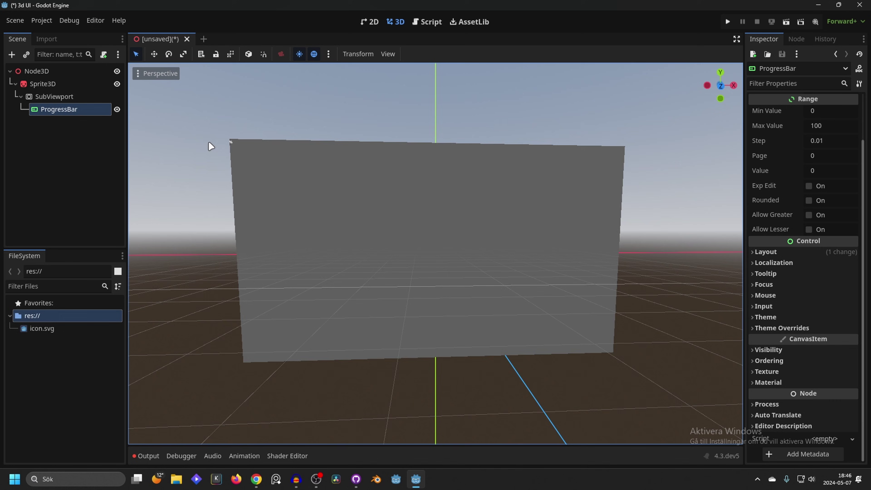
- Set the ProgressBar's layout transform size to 1000 by 100 px
{"action": "scroll", "coordinate": [211, 146], "scroll_direction": "up", "scroll_amount": 2}
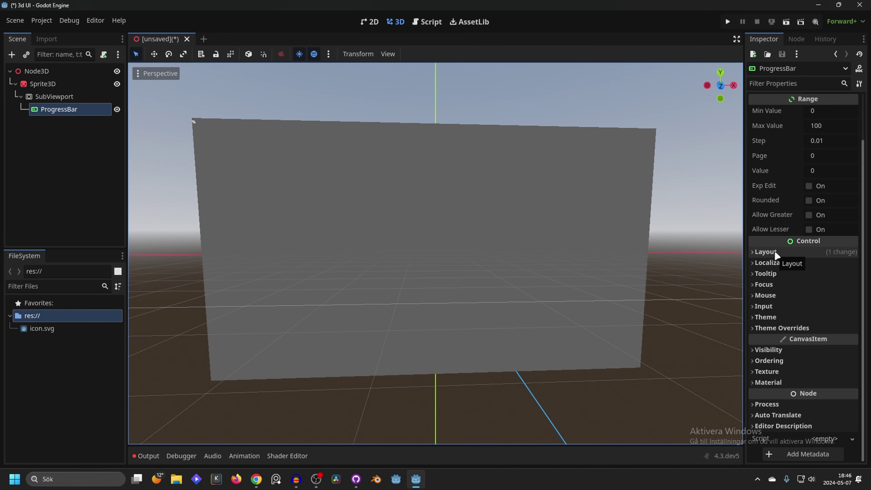
{"action": "left_click", "coordinate": [765, 252]}
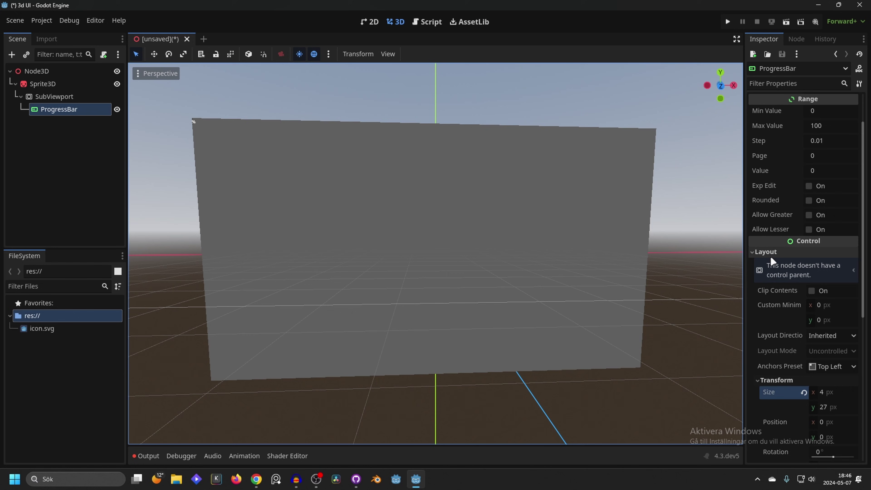
{"action": "scroll", "coordinate": [775, 292], "scroll_direction": "down", "scroll_amount": 3}
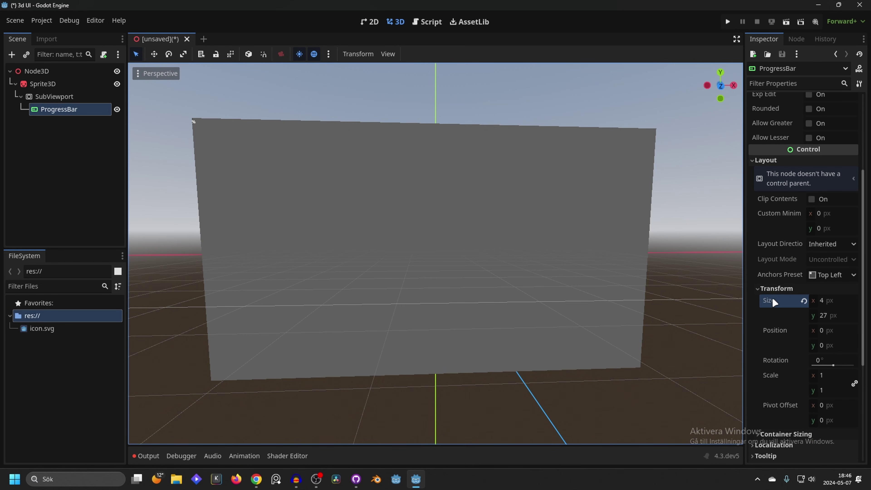
{"action": "scroll", "coordinate": [814, 313], "scroll_direction": "down", "scroll_amount": 2}
{"action": "left_click_drag", "start_coordinate": [817, 255], "coordinate": [832, 255]}
{"action": "left_click", "coordinate": [833, 255]}
{"action": "type", "text": "100"}
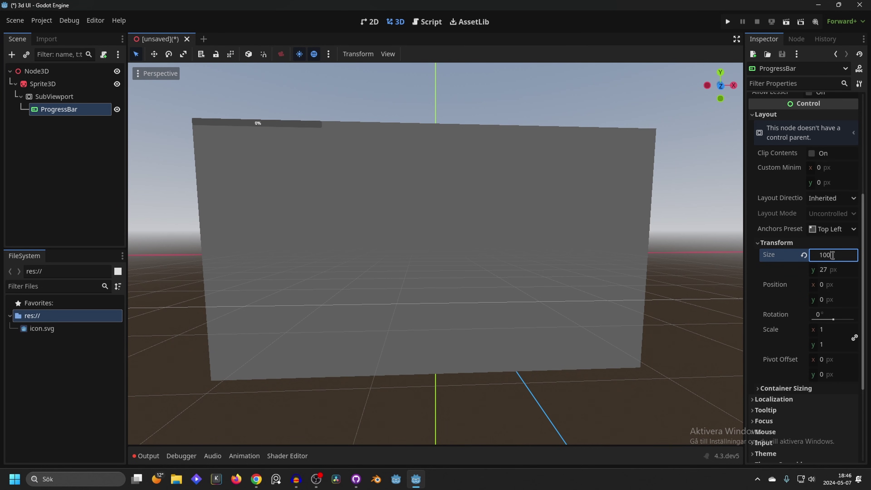
{"action": "type", "text": "0"}
{"action": "key", "text": "Tab"}
{"action": "type", "text": "50"}
{"action": "key", "text": "Return"}
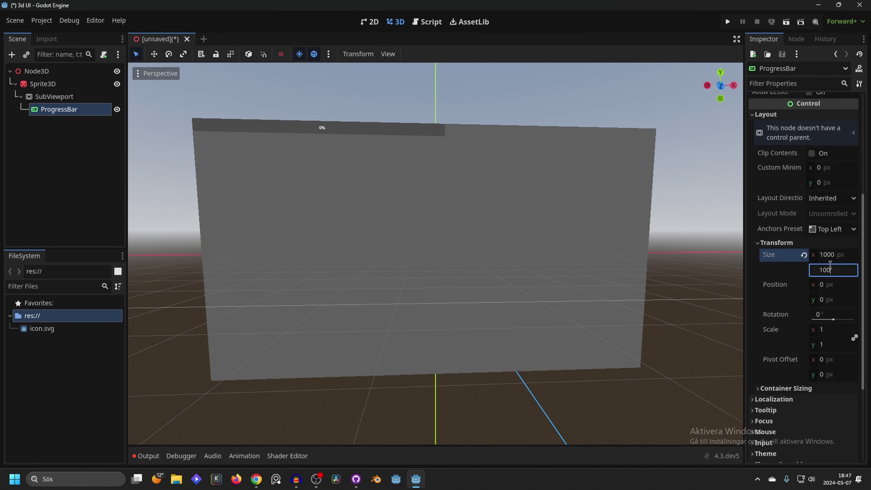
{"action": "key", "text": "Return"}
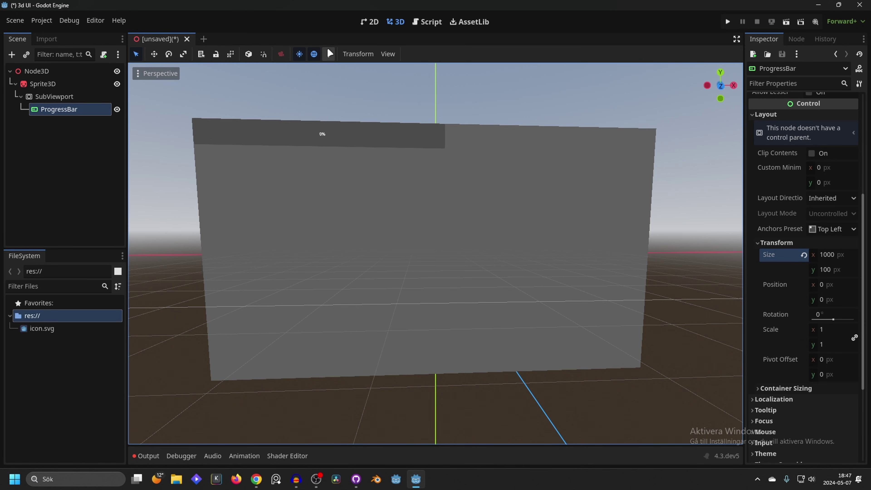
- Apply the Center anchor preset to the ProgressBar in the 2D workspace and return to the 3D workspace
{"action": "left_click", "coordinate": [364, 24]}
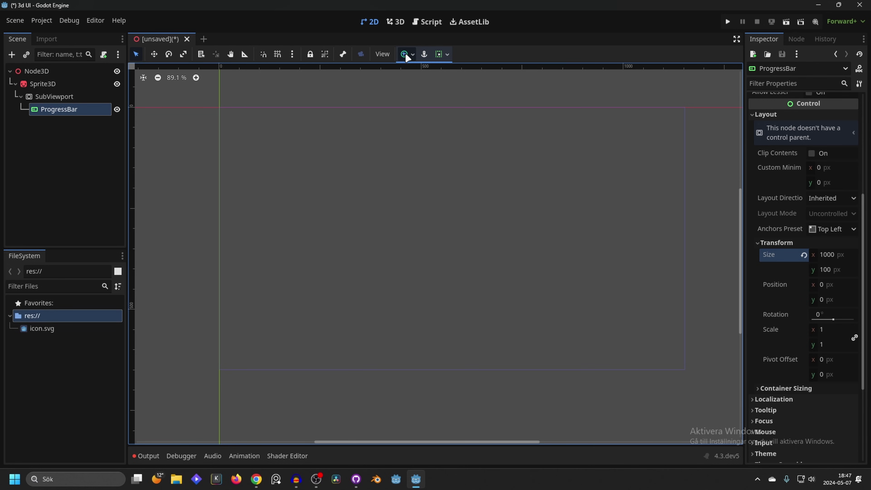
{"action": "left_click", "coordinate": [405, 53]}
{"action": "left_click", "coordinate": [425, 102]}
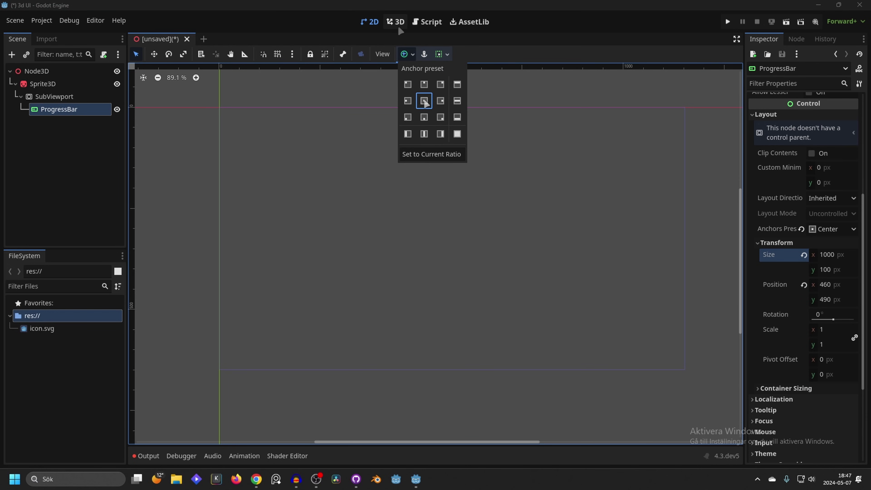
{"action": "left_click", "coordinate": [397, 22]}
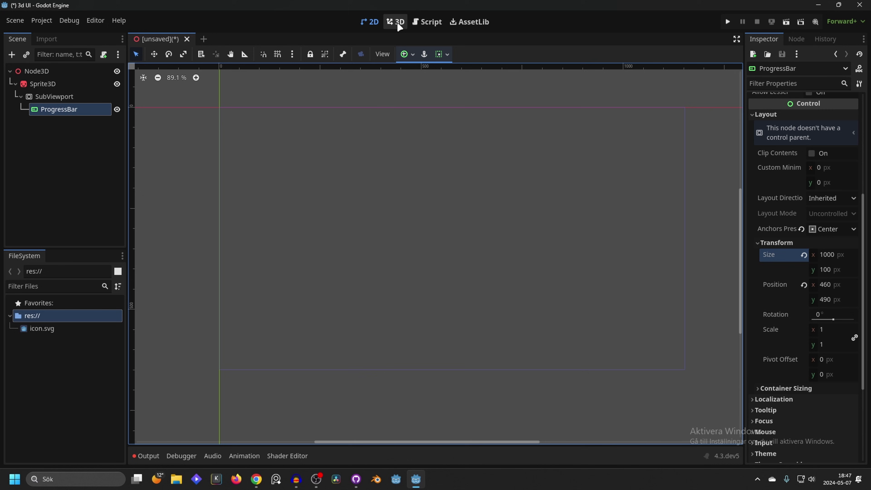
{"action": "left_click", "coordinate": [397, 22]}
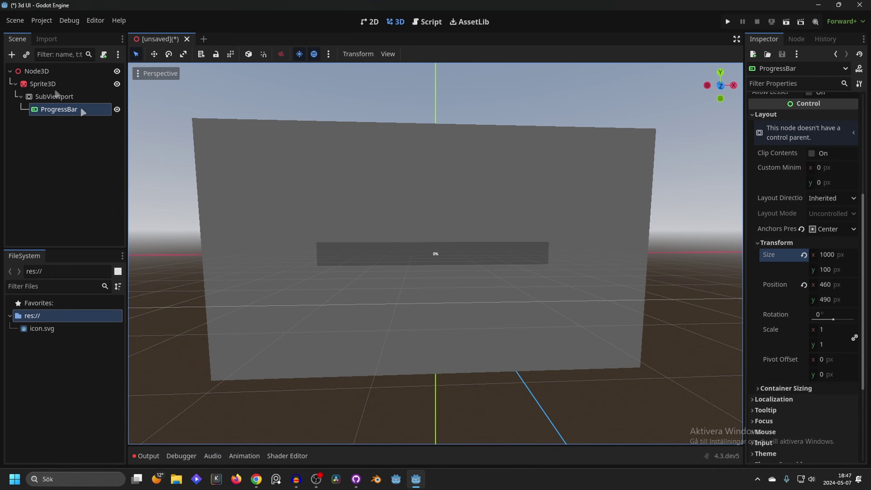
- Enable the transparent background on the SubViewport and check the sprite in the 3D view
{"action": "left_click", "coordinate": [54, 95]}
{"action": "scroll", "coordinate": [795, 275], "scroll_direction": "down", "scroll_amount": 10}
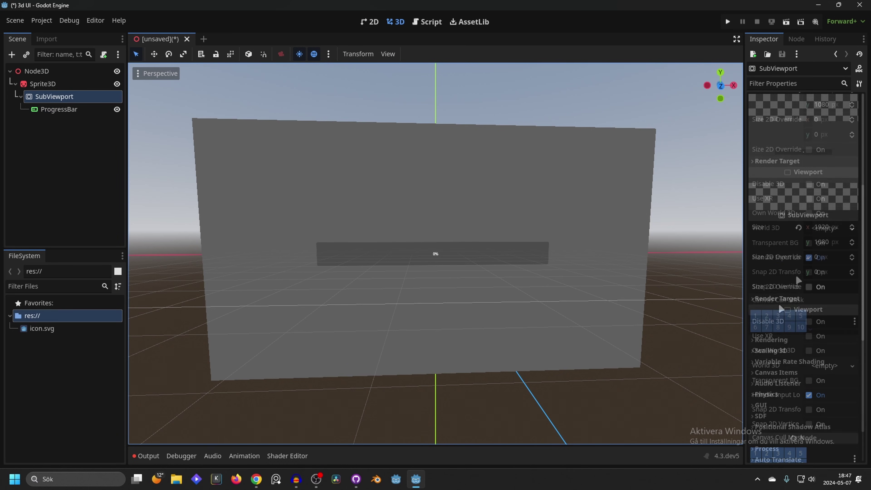
{"action": "left_click", "coordinate": [808, 243]}
{"action": "scroll", "coordinate": [535, 280], "scroll_direction": "down", "scroll_amount": 2}
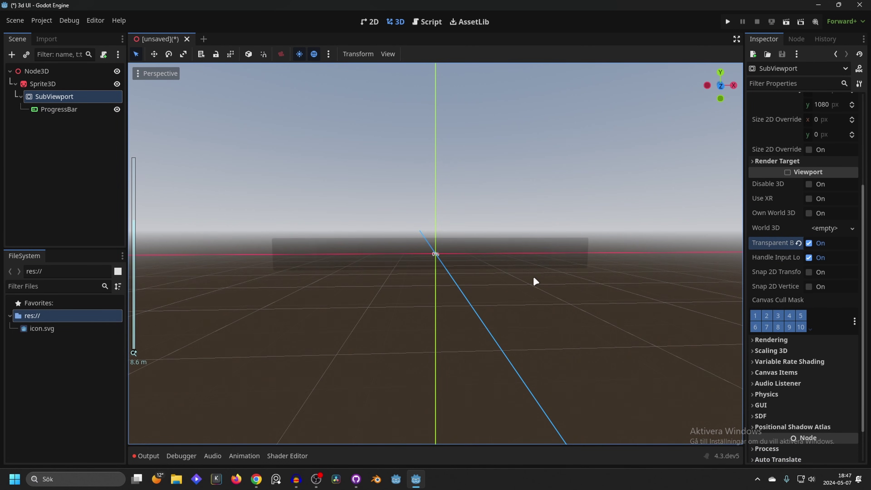
{"action": "middle_click_drag", "start_coordinate": [535, 282], "coordinate": [501, 286]}
{"action": "scroll", "coordinate": [503, 281], "scroll_direction": "down", "scroll_amount": 3}
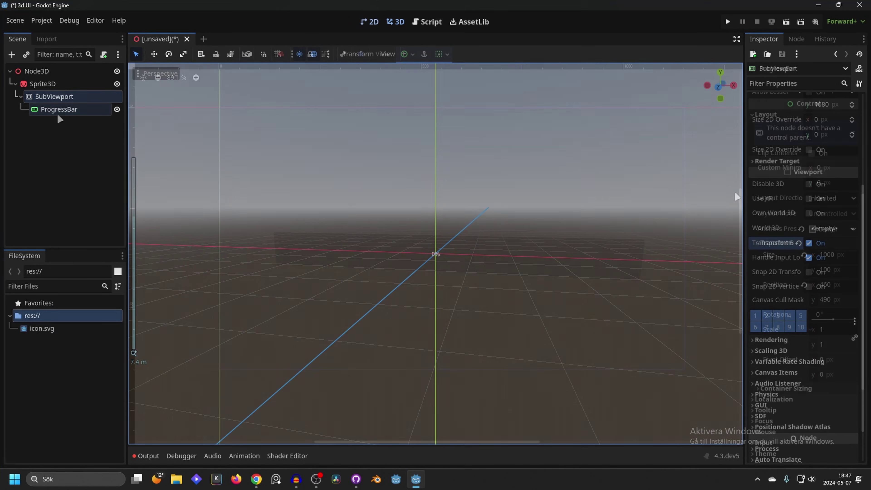
- Set the ProgressBar's value to 50 and check the bar in the 3D workspace
{"action": "scroll", "coordinate": [768, 211], "scroll_direction": "up", "scroll_amount": 5}
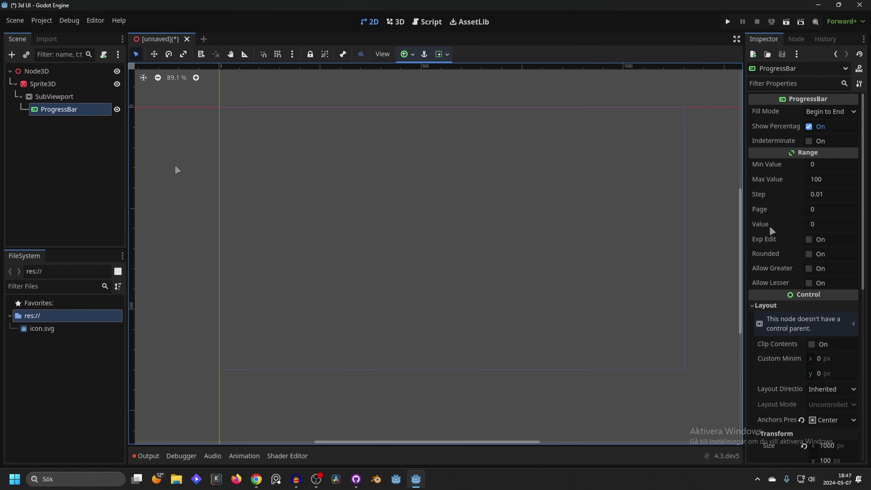
{"action": "left_click", "coordinate": [821, 225]}
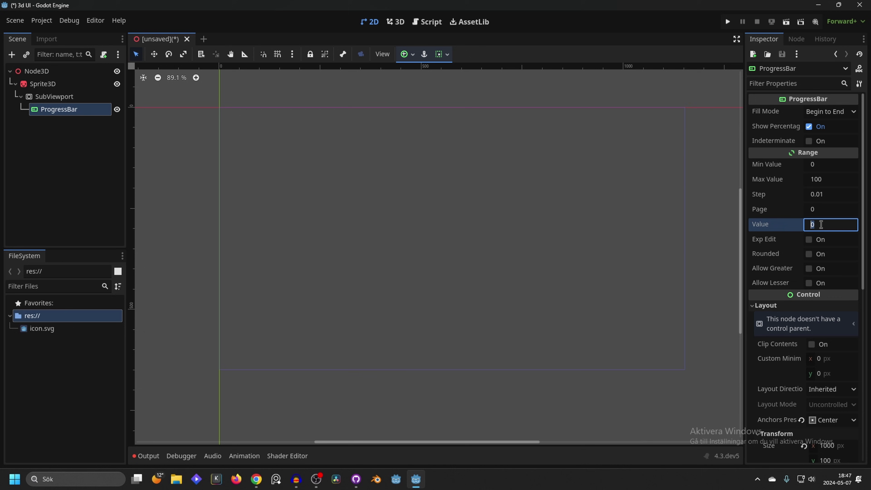
{"action": "key", "text": "Return"}
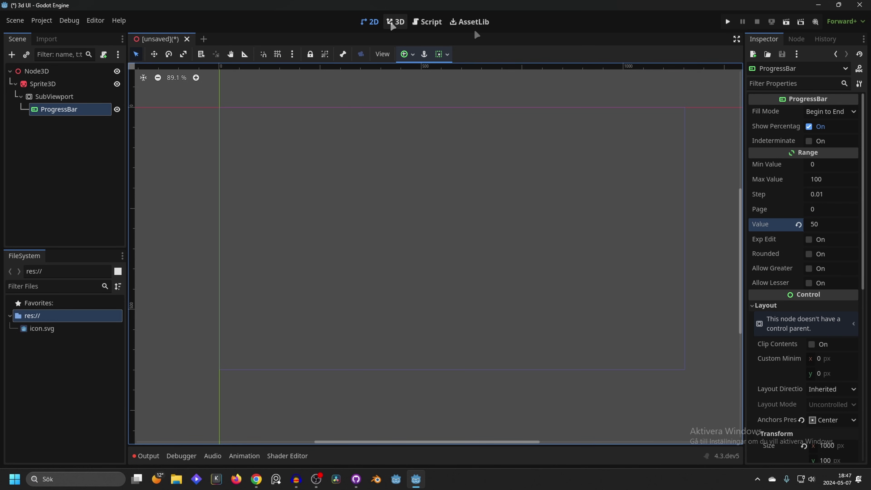
{"action": "left_click", "coordinate": [396, 21]}
{"action": "middle_click_drag", "start_coordinate": [435, 211], "coordinate": [471, 224]}
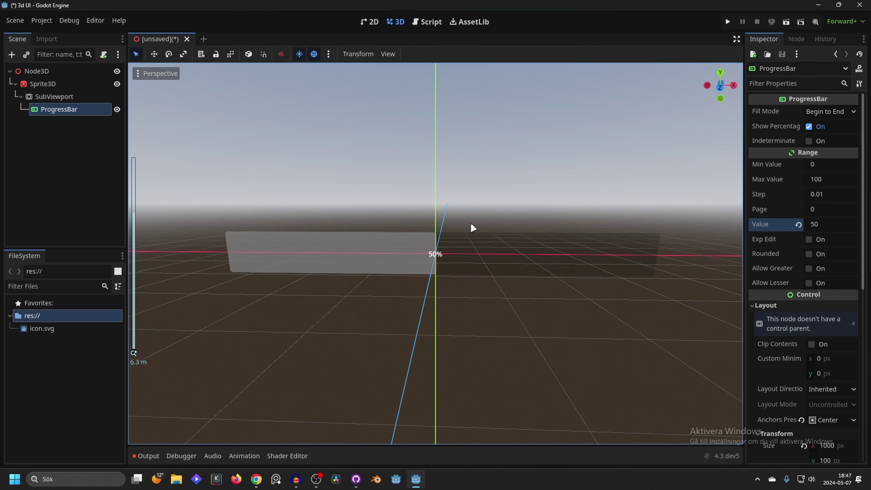
- Set the ProgressBar's step to 1 and its value to 50
{"action": "left_click", "coordinate": [827, 194]}
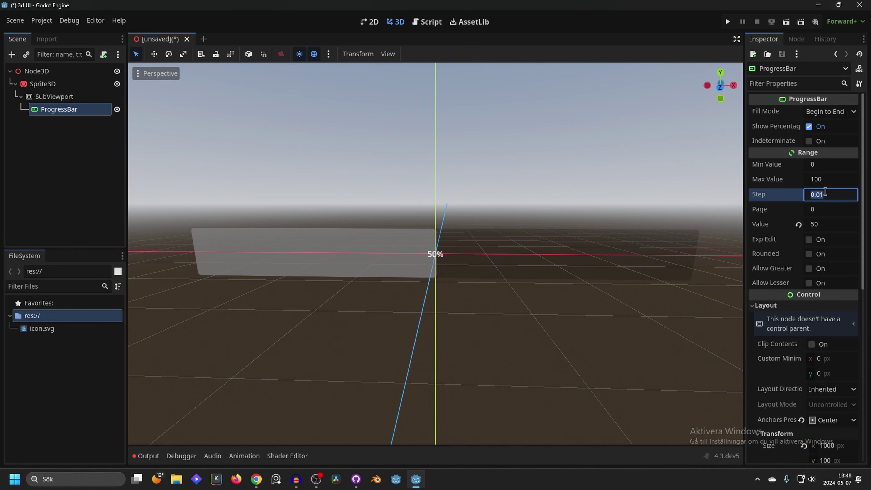
{"action": "key", "text": "Return"}
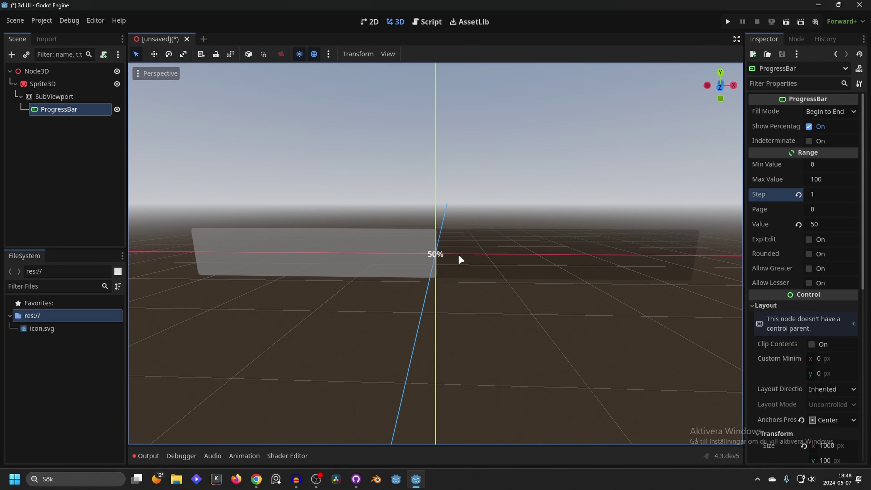
{"action": "mouse_move", "coordinate": [828, 224]}
{"action": "left_mouse_down"}
{"action": "mouse_move", "coordinate": [838, 224]}
{"action": "mouse_move", "coordinate": [825, 224]}
{"action": "left_mouse_up"}
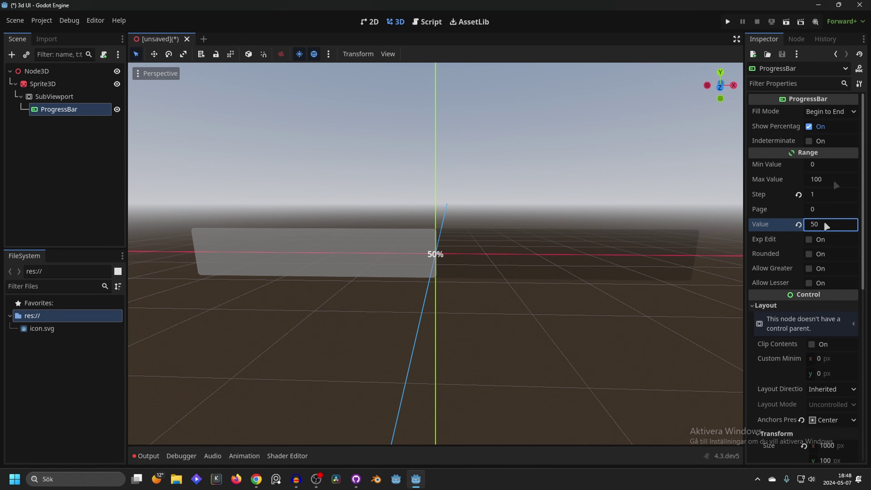
{"action": "left_click_drag", "start_coordinate": [837, 194], "coordinate": [846, 224]}
{"action": "left_click", "coordinate": [838, 195]}
{"action": "type", "text": "1"}
{"action": "left_click", "coordinate": [822, 226]}
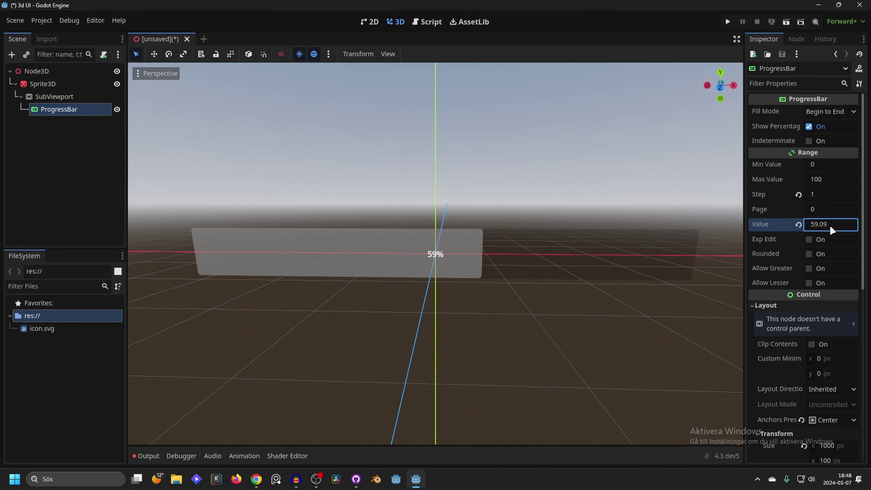
{"action": "type", "text": "50"}
{"action": "key", "text": "Return"}
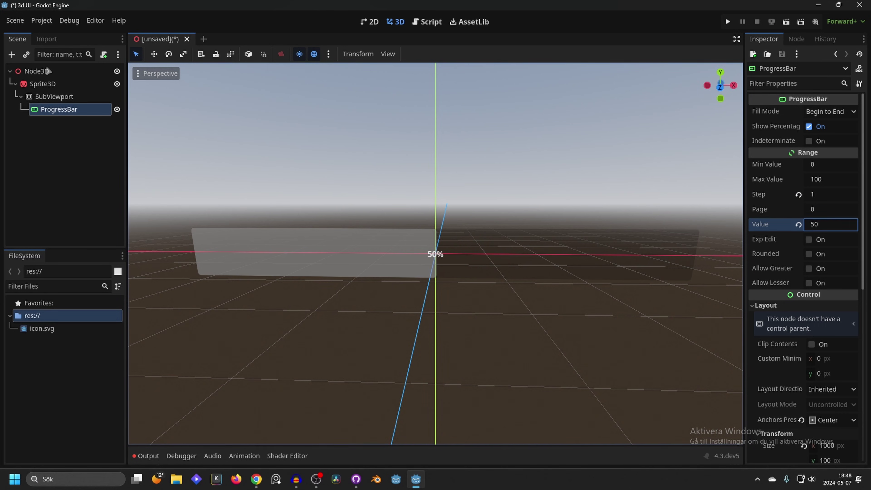
- Attach a new GDScript file node_3d.gd with the default Node template to the Node3D root
{"action": "left_click", "coordinate": [36, 71]}
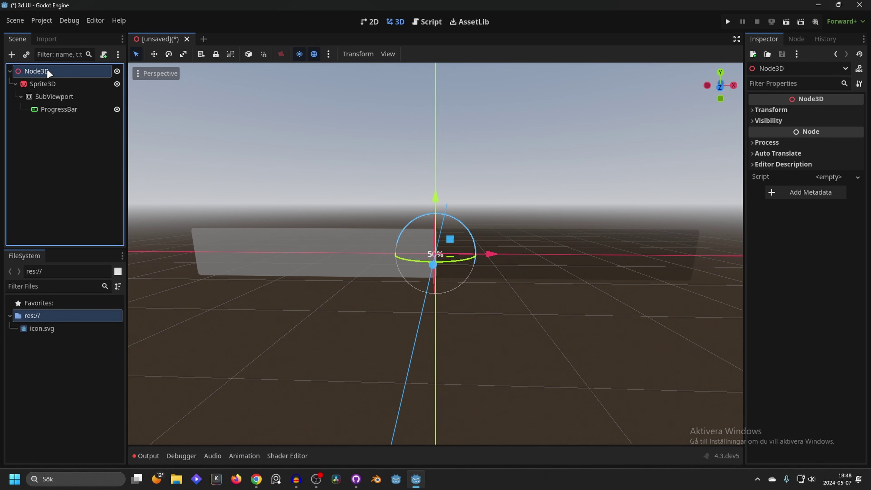
{"action": "left_click", "coordinate": [103, 54]}
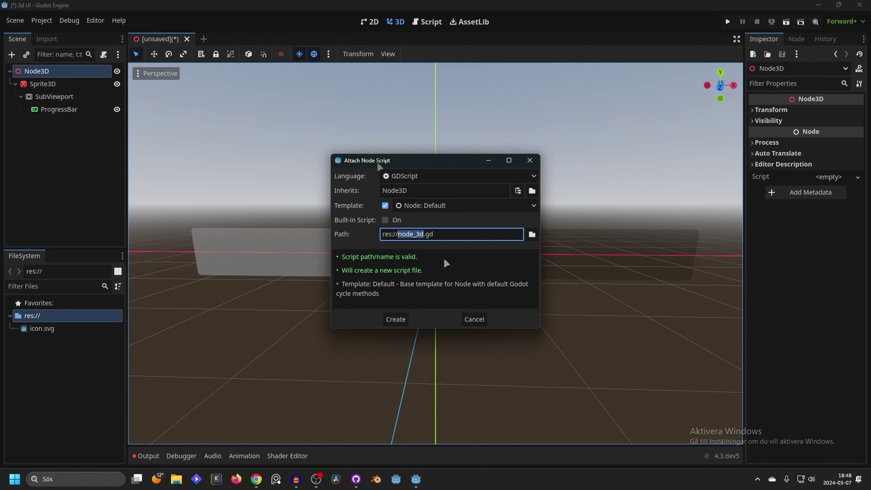
{"action": "left_click", "coordinate": [396, 319]}
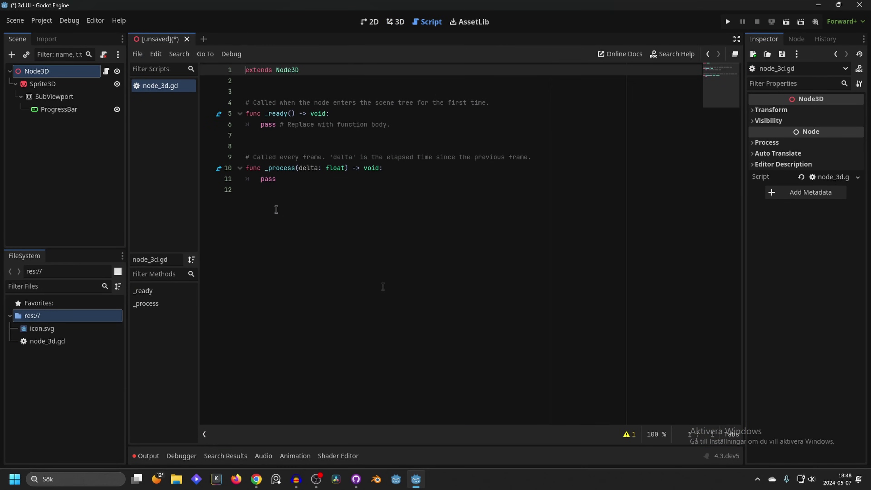
- Replace the pass statement in _process with "$Sprite3D/SubViewport/ProgressBar.value -= 1" and save the scene as node_3d.tscn
{"action": "double_click", "coordinate": [262, 179]}
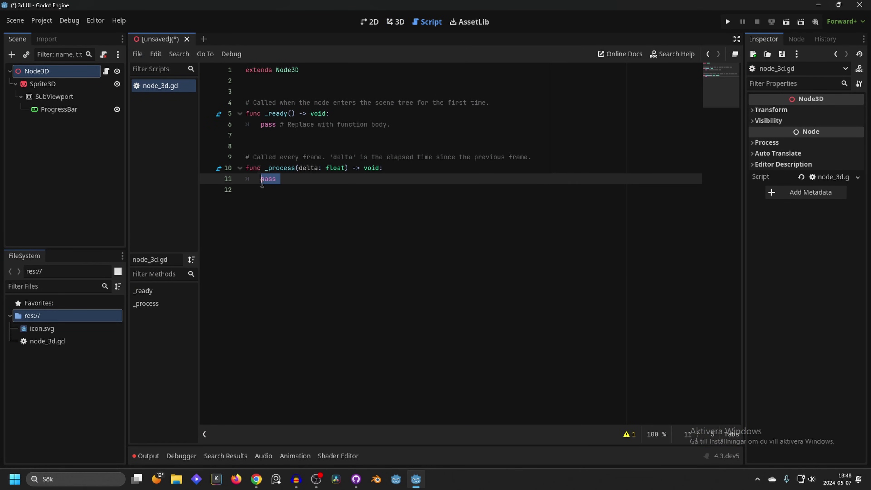
{"action": "key", "text": "Delete"}
{"action": "key", "text": "Delete"}
{"action": "left_click", "coordinate": [54, 110]}
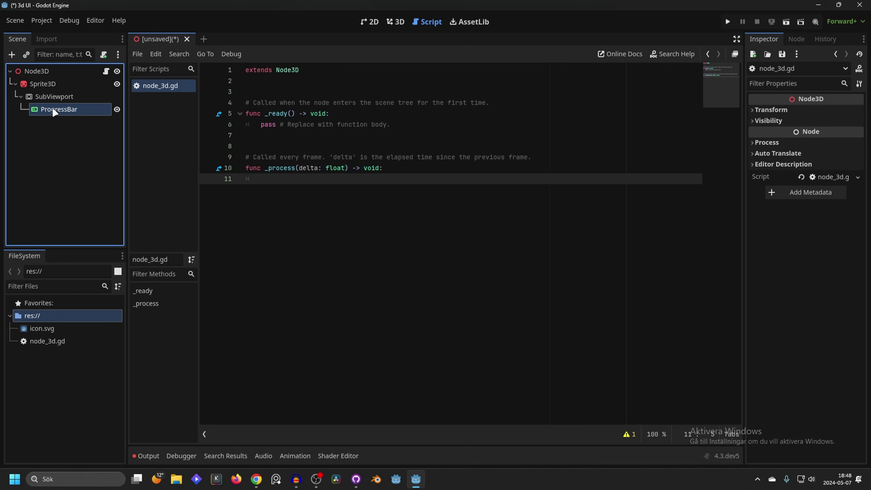
{"action": "left_click_drag", "start_coordinate": [54, 109], "coordinate": [261, 179]}
{"action": "type", "text": "."}
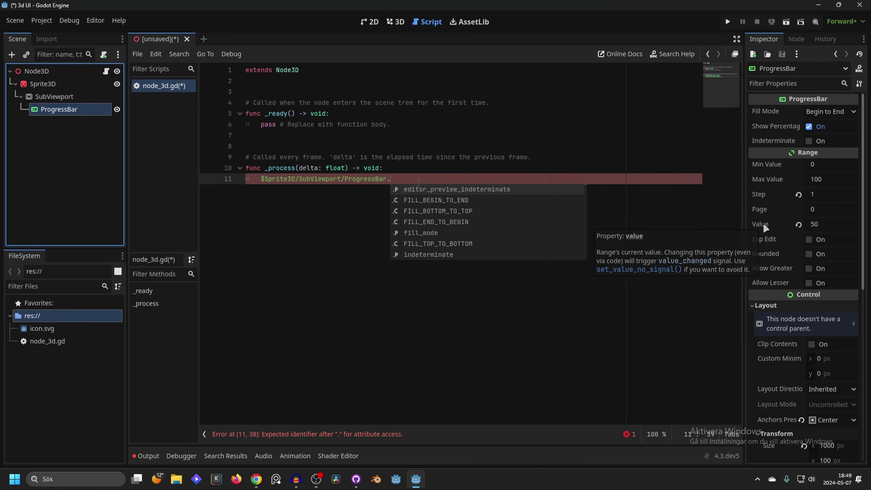
{"action": "left_click", "coordinate": [418, 182]}
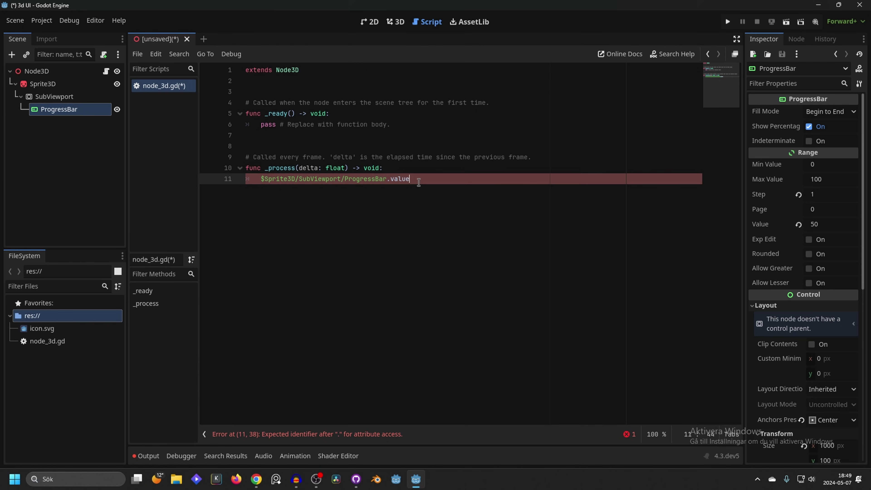
{"action": "type", "text": "-= 1"}
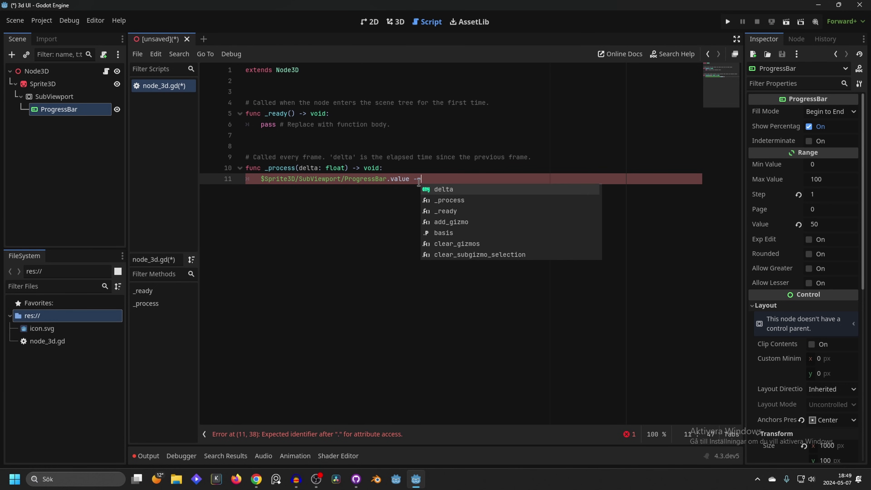
{"action": "key", "text": "Return"}
{"action": "key", "text": "ctrl+s"}
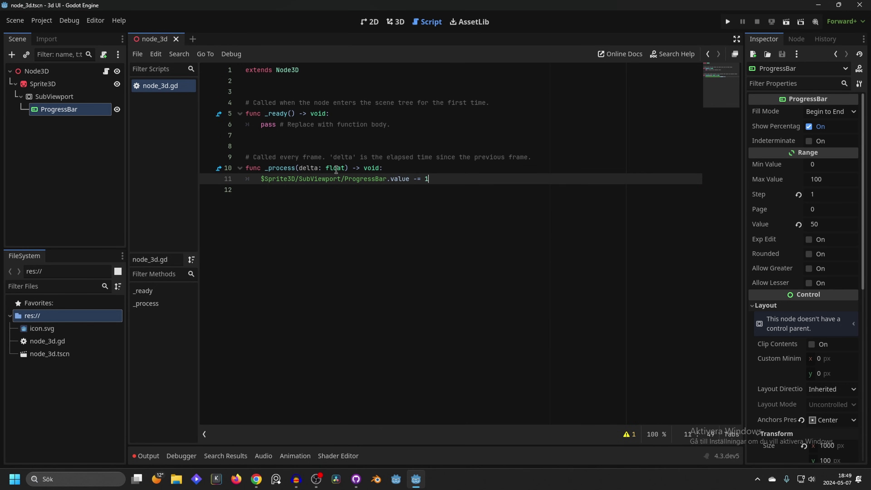
- Run the current scene, close the game window and return to the 3D workspace
{"action": "left_click", "coordinate": [786, 21]}
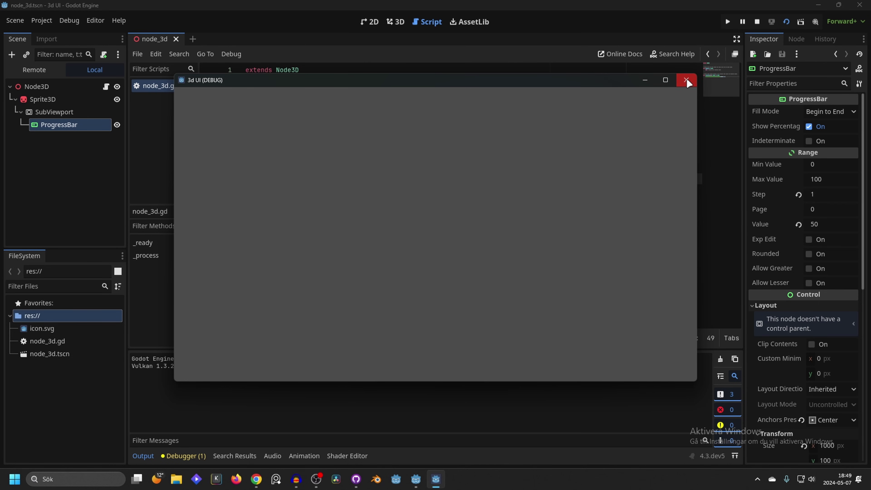
{"action": "left_click", "coordinate": [686, 79]}
{"action": "left_click", "coordinate": [395, 21]}
- Add a Camera3D node under the Node3D root and align its transform with the current view
{"action": "left_click", "coordinate": [52, 71]}
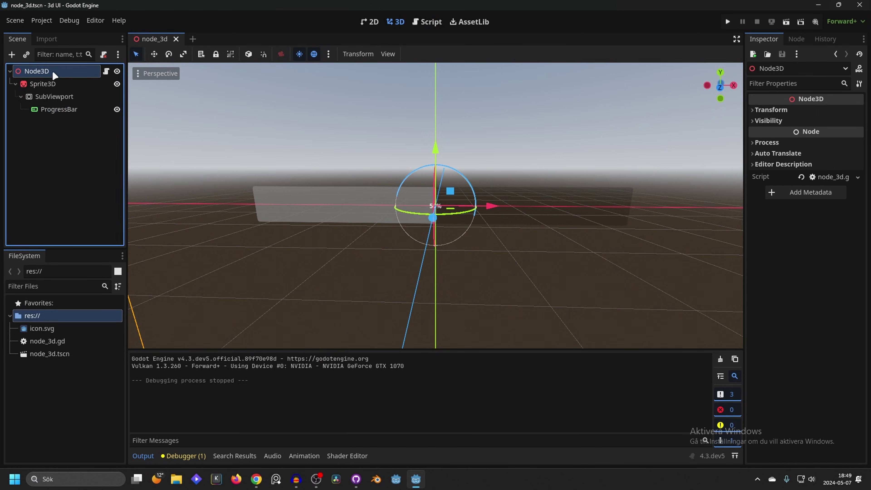
{"action": "left_click", "coordinate": [11, 54]}
{"action": "type", "text": "camera"}
{"action": "key", "text": "Return"}
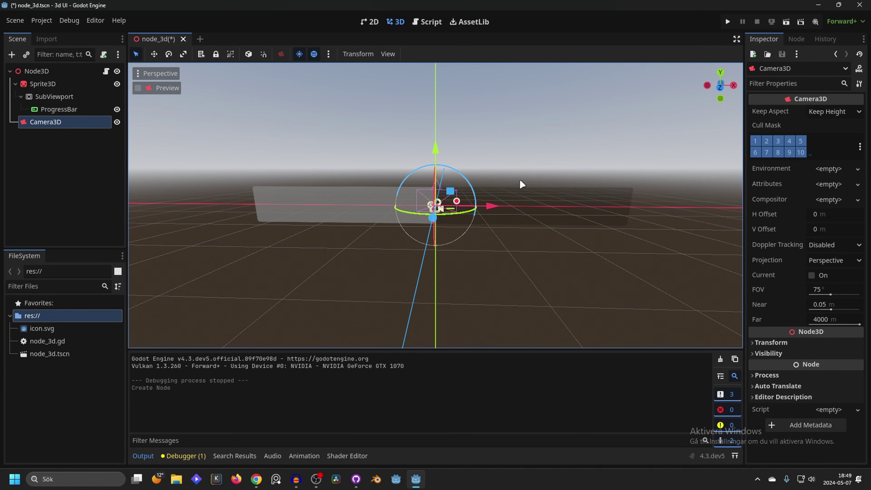
{"action": "key", "text": "ctrl+alt+m"}
{"action": "key", "text": "ctrl+alt+m"}
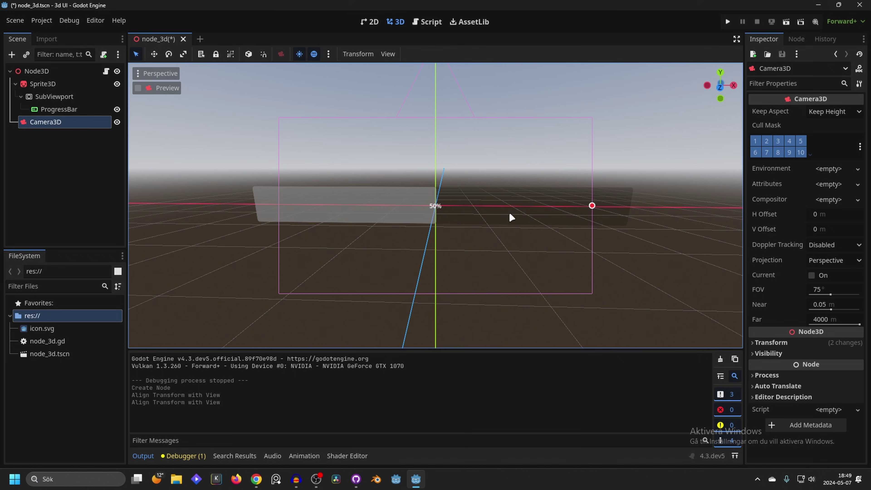
- Run the current scene to check the bar through the new camera, and close the game window
{"action": "left_click", "coordinate": [787, 22]}
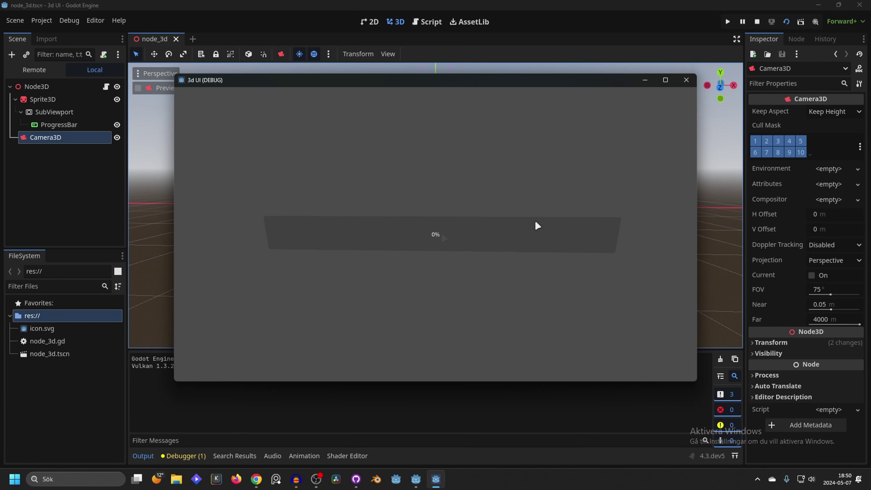
{"action": "left_click", "coordinate": [686, 80]}
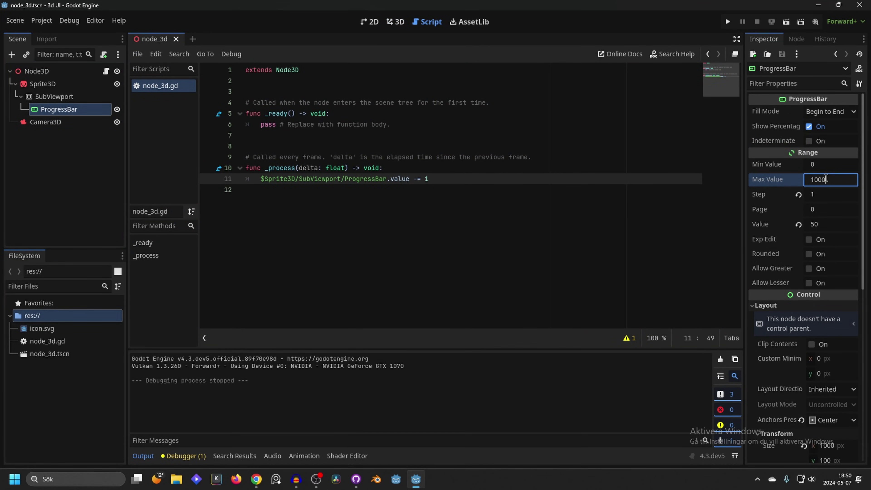
- Set the ProgressBar's max value and value to 1000 and run the saved scene
{"action": "key", "text": "Return"}
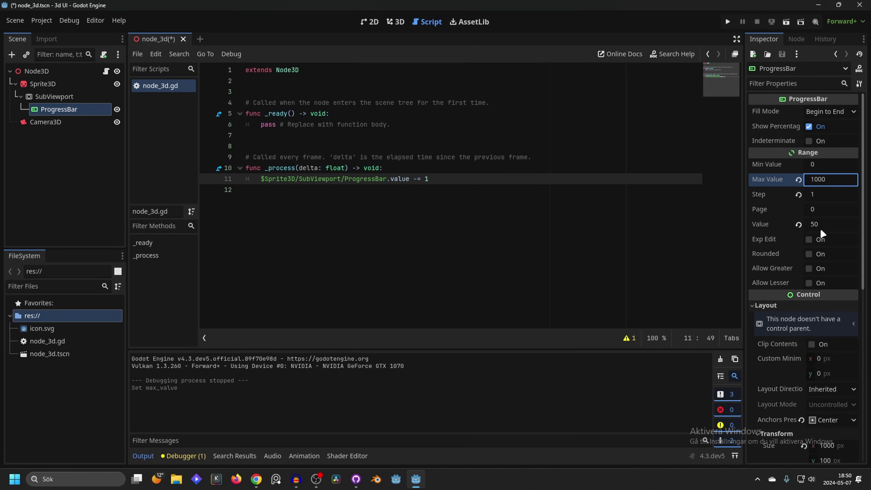
{"action": "left_click", "coordinate": [824, 223]}
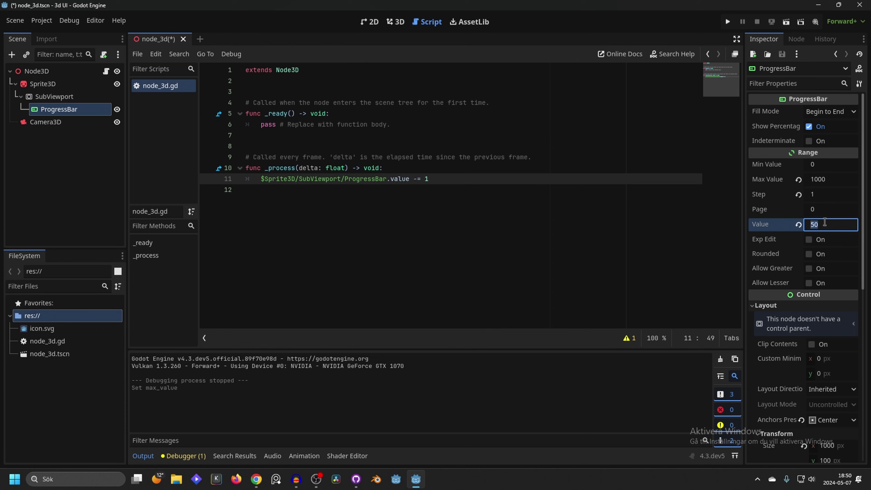
{"action": "type", "text": "1000"}
{"action": "key", "text": "Return"}
{"action": "key", "text": "ctrl+s"}
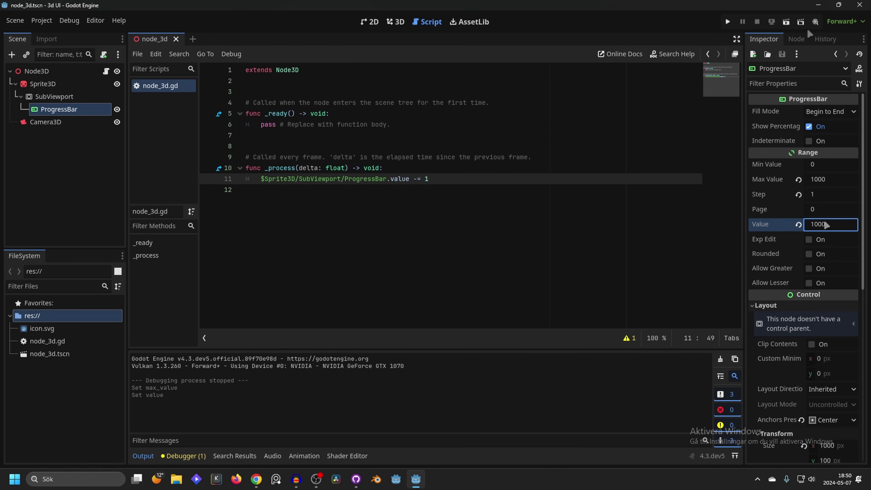
{"action": "left_click", "coordinate": [786, 22]}
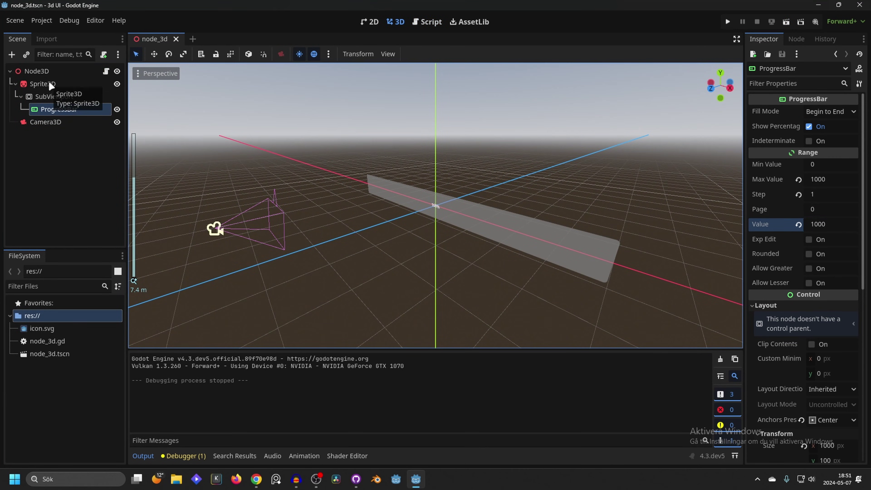
- Set the Sprite3D's billboard flag to Enabled and check the bar from different angles
{"action": "middle_click_drag", "start_coordinate": [323, 184], "coordinate": [560, 181]}
{"action": "scroll", "coordinate": [532, 174], "scroll_direction": "up", "scroll_amount": 2}
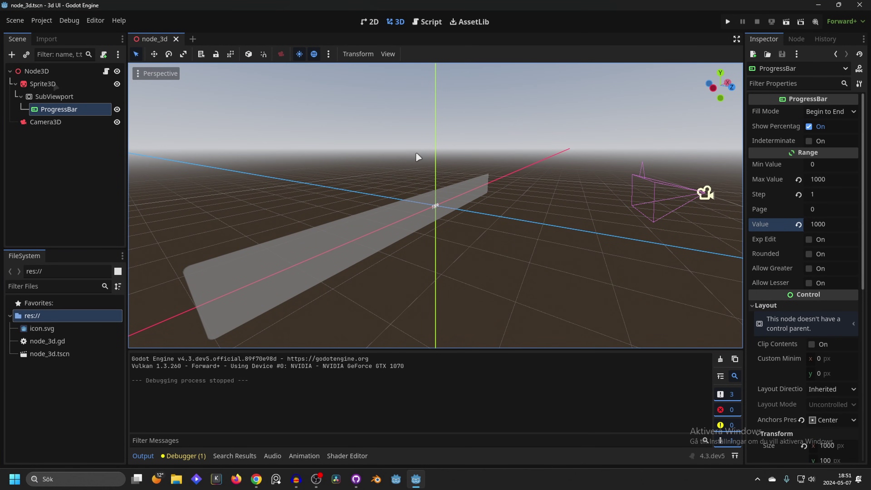
{"action": "left_click", "coordinate": [51, 85]}
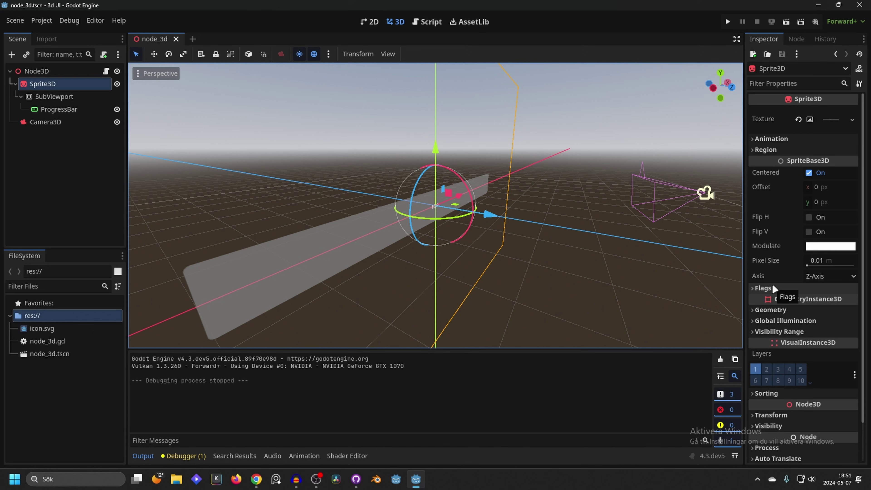
{"action": "left_click", "coordinate": [763, 288]}
{"action": "scroll", "coordinate": [773, 281], "scroll_direction": "down", "scroll_amount": 4}
{"action": "left_click", "coordinate": [828, 163]}
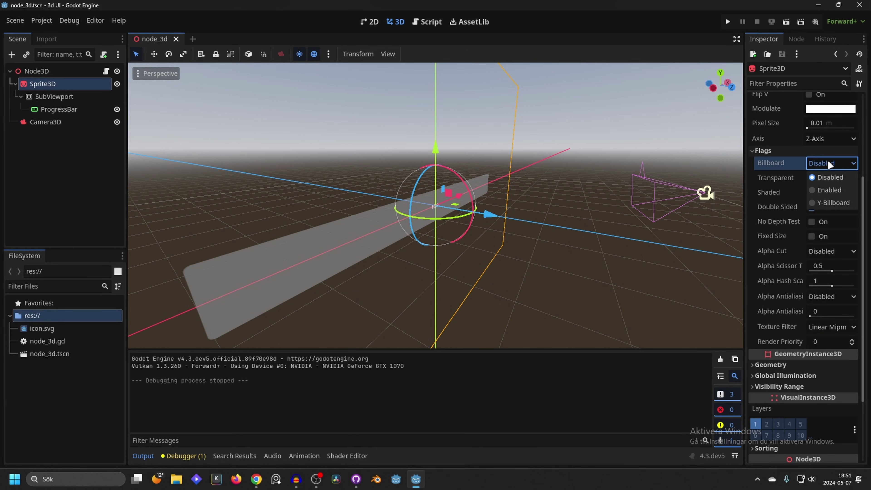
{"action": "left_click", "coordinate": [835, 189]}
{"action": "middle_click_drag", "start_coordinate": [491, 179], "coordinate": [442, 88]}
- Set the Sprite3D's billboard flag to Y-Billboard and check how the bar faces the view
{"action": "left_click", "coordinate": [829, 162]}
{"action": "left_click", "coordinate": [830, 203]}
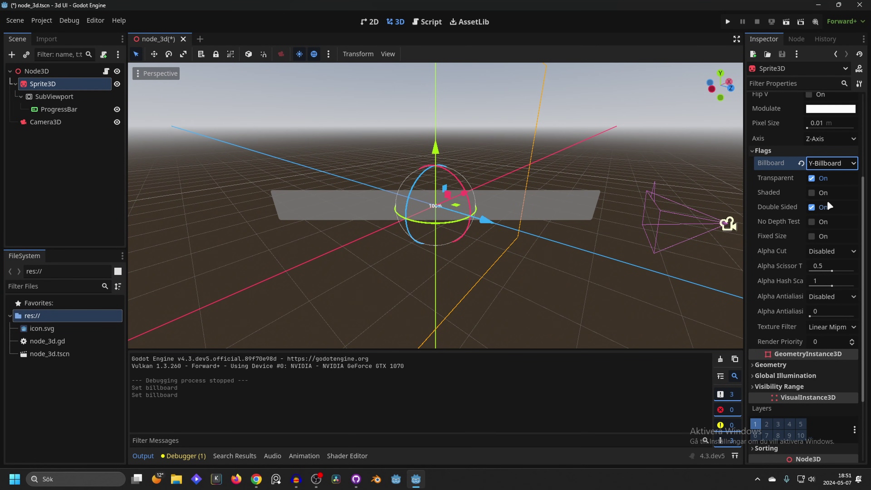
{"action": "middle_click_drag", "start_coordinate": [686, 199], "coordinate": [395, 171]}
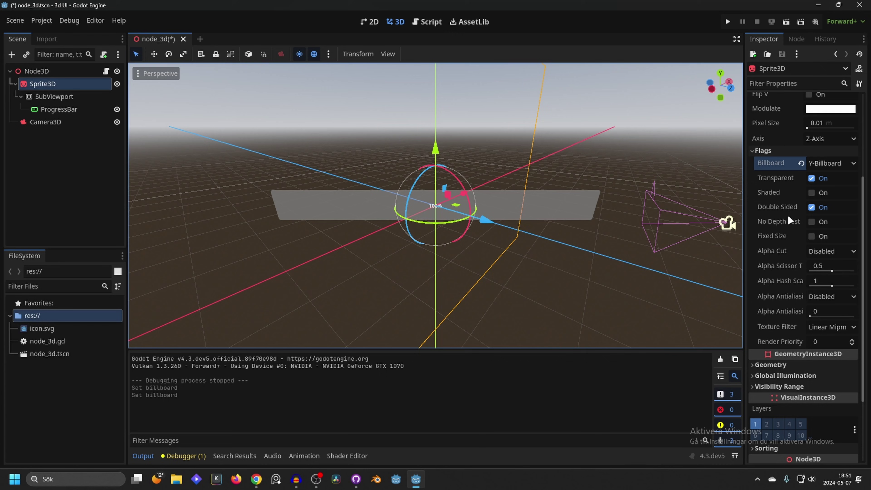
{"action": "scroll", "coordinate": [450, 233], "scroll_direction": "up", "scroll_amount": 4}
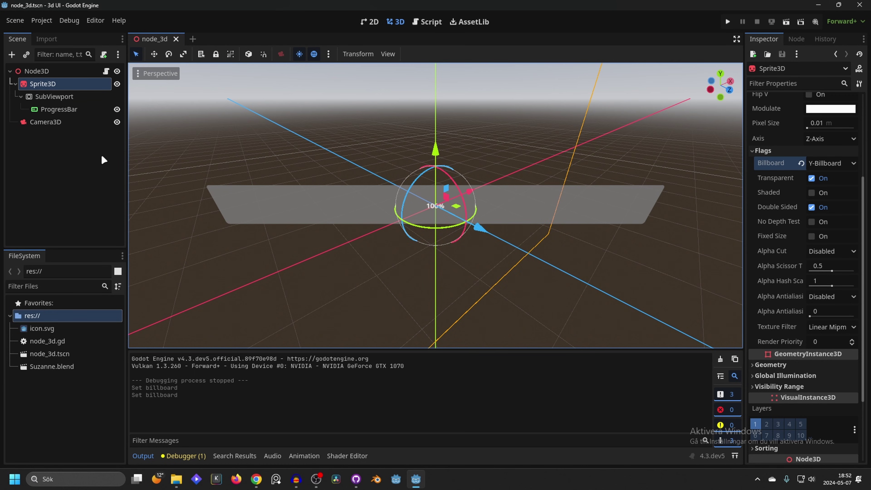
- Instantiate Suzanne.blend under the Node3D root and scale the model up slightly
{"action": "left_click_drag", "start_coordinate": [51, 368], "coordinate": [51, 71]}
{"action": "key", "text": "s"}
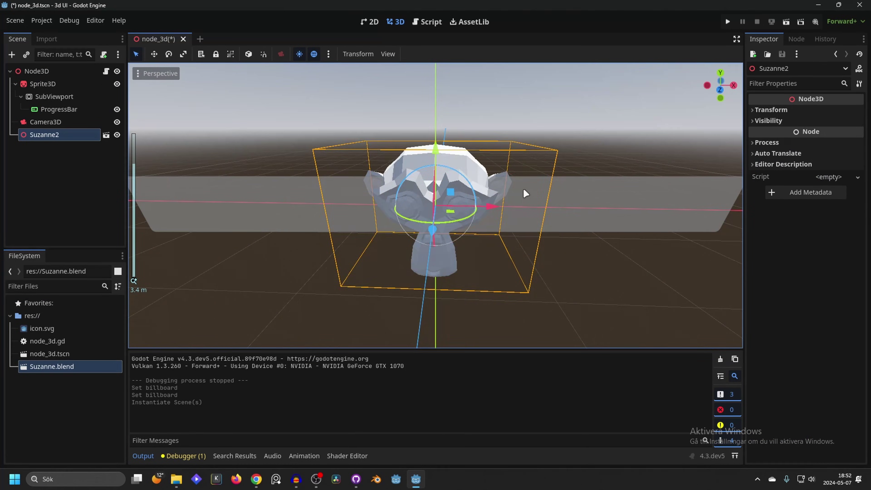
{"action": "left_click", "coordinate": [604, 196]}
{"action": "middle_click_drag", "start_coordinate": [604, 196], "coordinate": [571, 216]}
{"action": "left_click", "coordinate": [548, 208]}
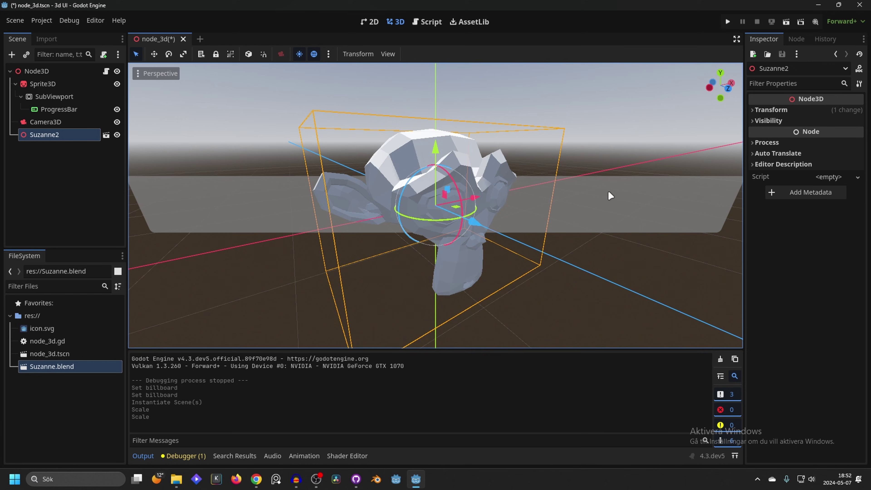
- Enable the No Depth Test flag on the Sprite3D and check the bar against the Suzanne model
{"action": "left_click", "coordinate": [59, 83]}
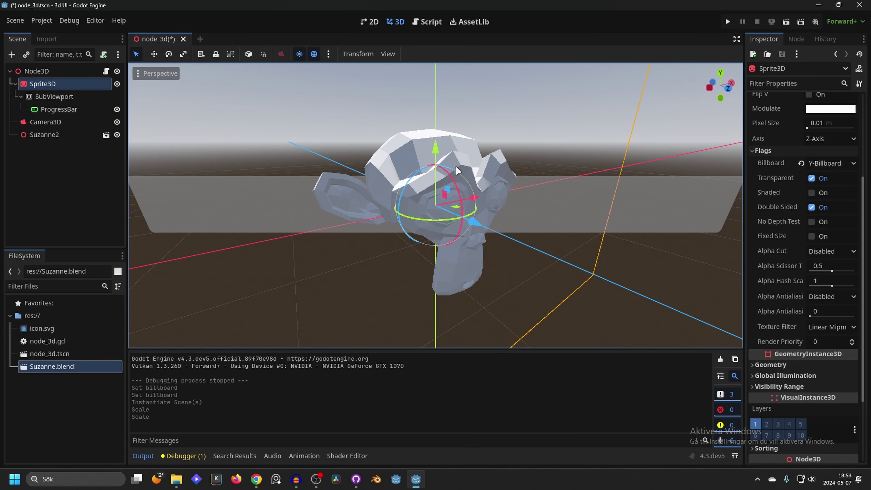
{"action": "middle_click_drag", "start_coordinate": [680, 181], "coordinate": [655, 188]}
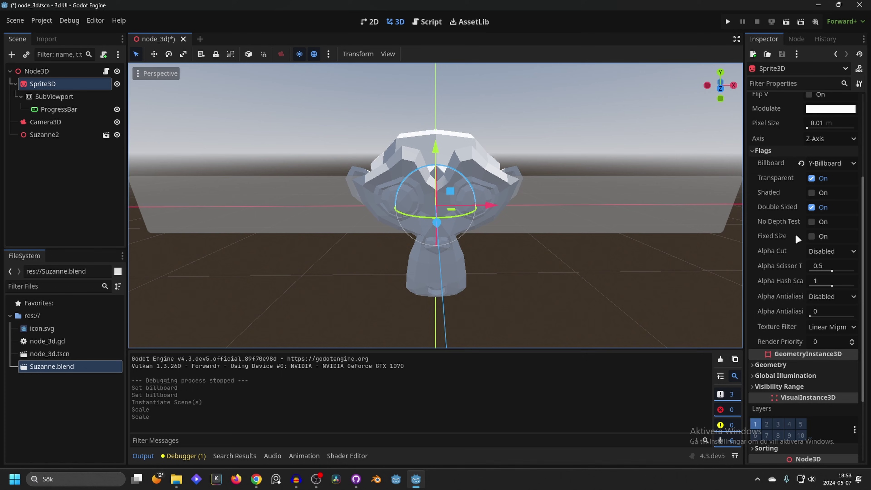
{"action": "left_click", "coordinate": [812, 222]}
{"action": "scroll", "coordinate": [575, 193], "scroll_direction": "up", "scroll_amount": 10}
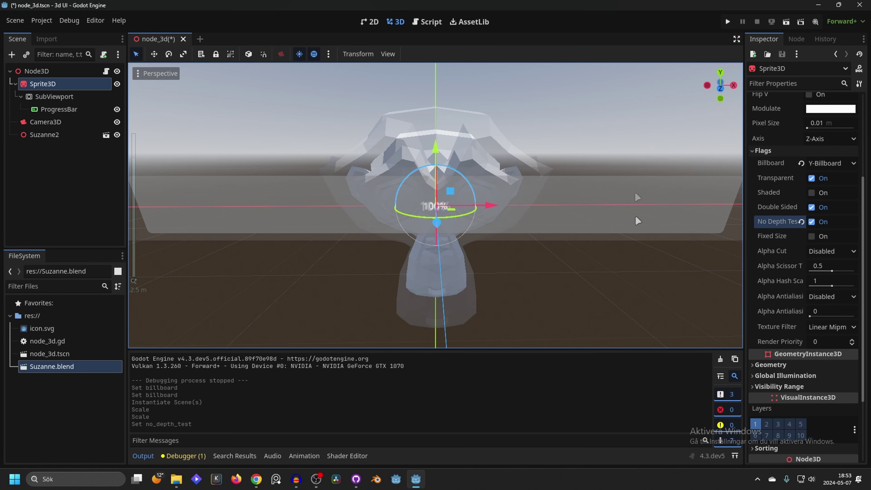
- Examine how the progress bar draws over the Suzanne model from different distances and angles
{"action": "scroll", "coordinate": [428, 201], "scroll_direction": "down", "scroll_amount": 8}
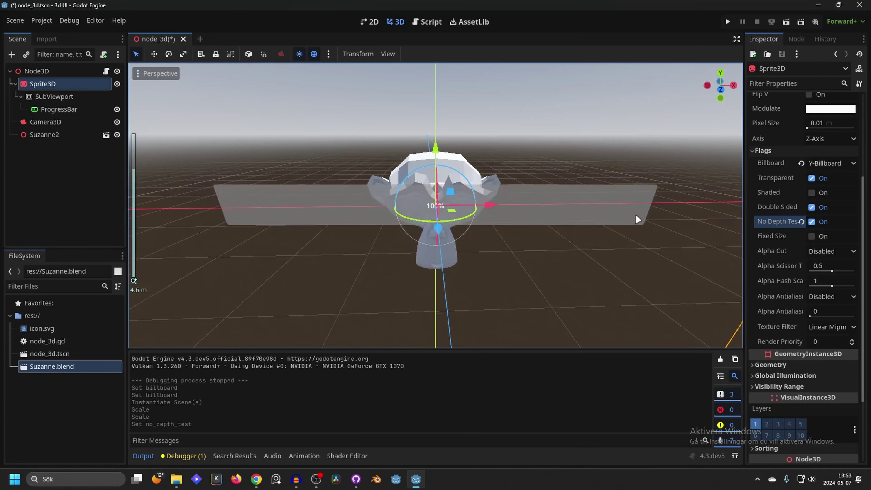
{"action": "scroll", "coordinate": [515, 214], "scroll_direction": "up", "scroll_amount": 4}
{"action": "scroll", "coordinate": [528, 213], "scroll_direction": "down", "scroll_amount": 15}
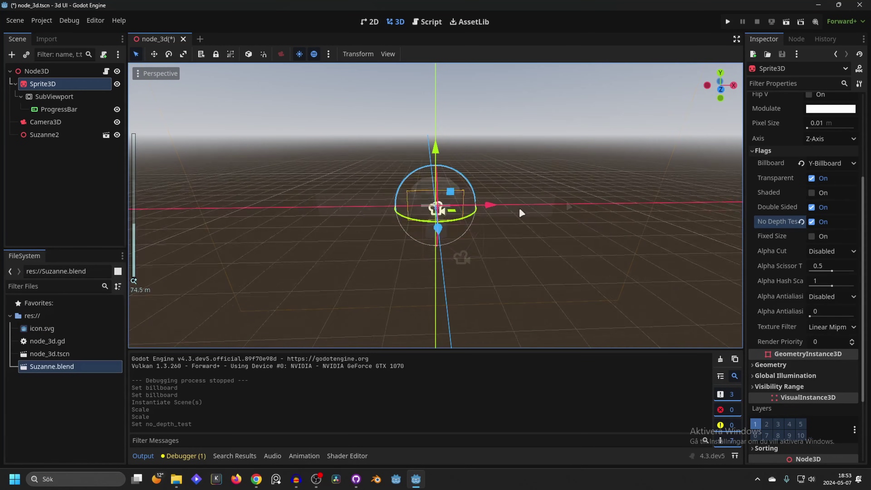
{"action": "middle_click_drag", "start_coordinate": [519, 207], "coordinate": [371, 214]}
{"action": "scroll", "coordinate": [398, 199], "scroll_direction": "up", "scroll_amount": 18}
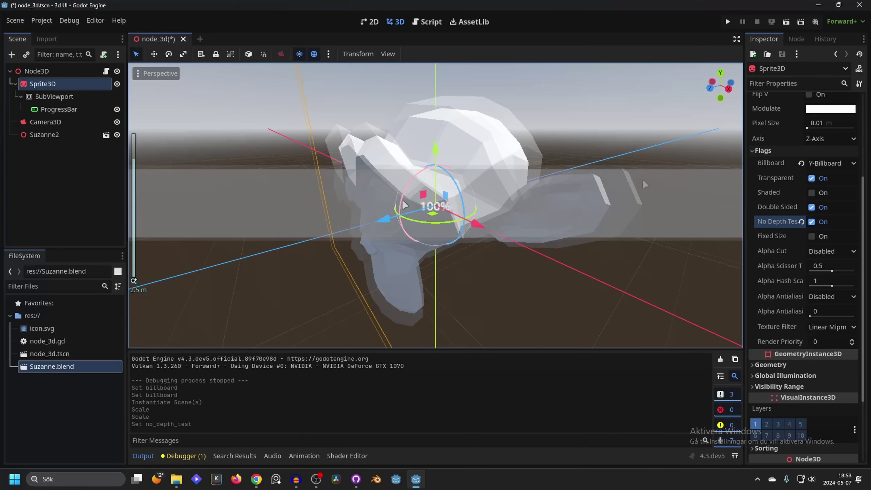
{"action": "scroll", "coordinate": [580, 182], "scroll_direction": "up", "scroll_amount": 5}
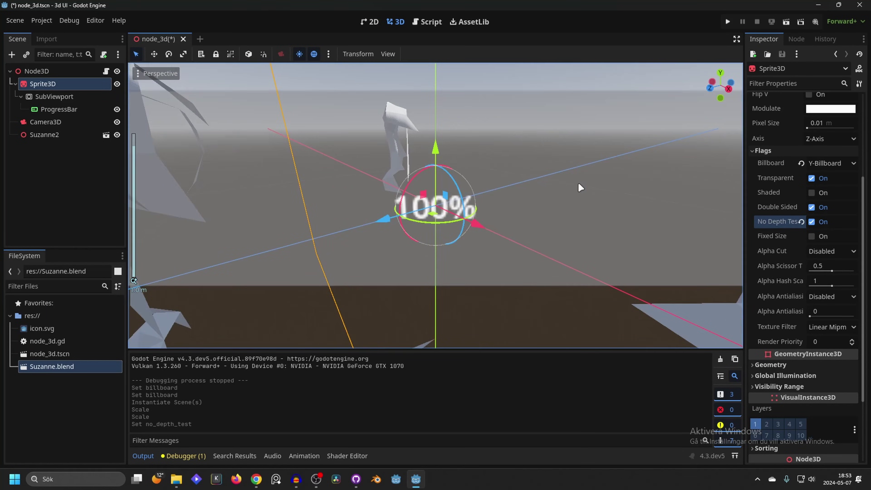
{"action": "scroll", "coordinate": [579, 189], "scroll_direction": "down", "scroll_amount": 8}
{"action": "scroll", "coordinate": [514, 182], "scroll_direction": "up", "scroll_amount": 4}
{"action": "scroll", "coordinate": [488, 182], "scroll_direction": "down", "scroll_amount": 3}
{"action": "middle_click_drag", "start_coordinate": [489, 181], "coordinate": [211, 233]}
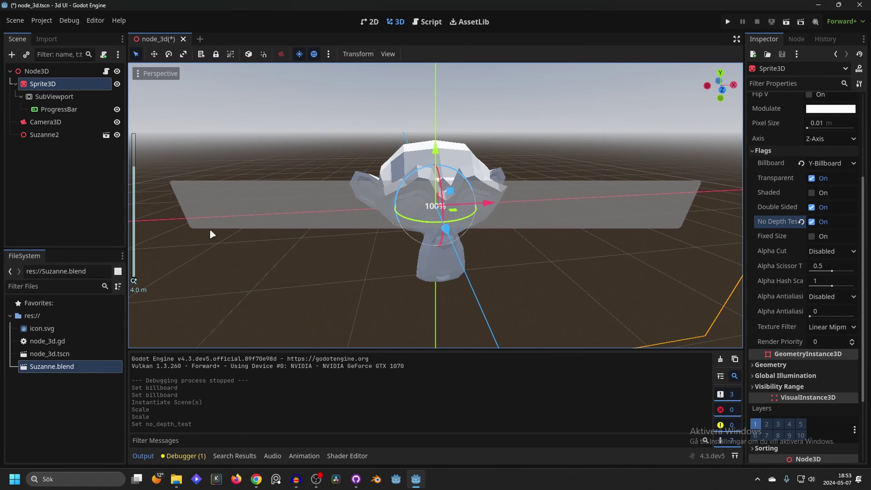
{"action": "scroll", "coordinate": [429, 193], "scroll_direction": "up", "scroll_amount": 3}
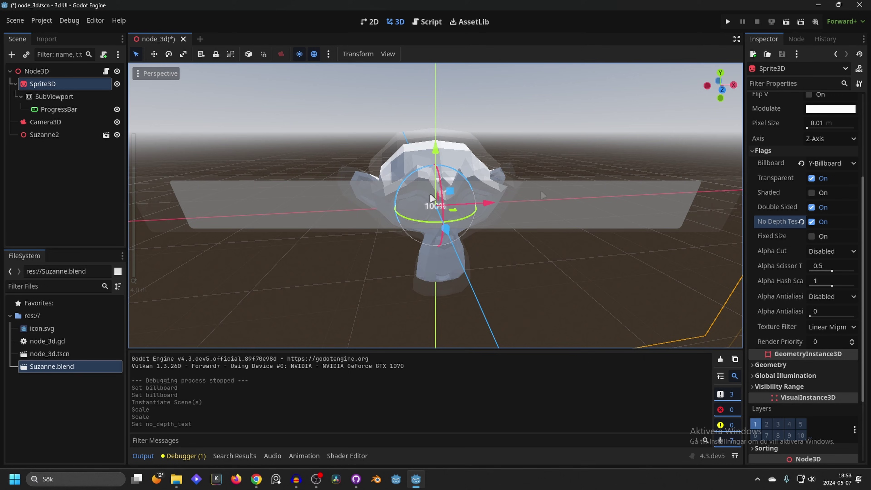
{"action": "scroll", "coordinate": [542, 195], "scroll_direction": "down", "scroll_amount": 8}
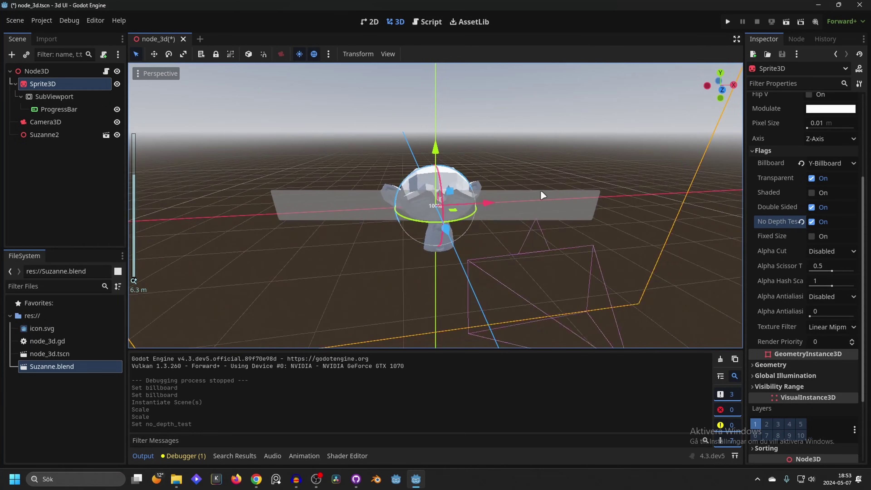
{"action": "scroll", "coordinate": [469, 230], "scroll_direction": "up", "scroll_amount": 6}
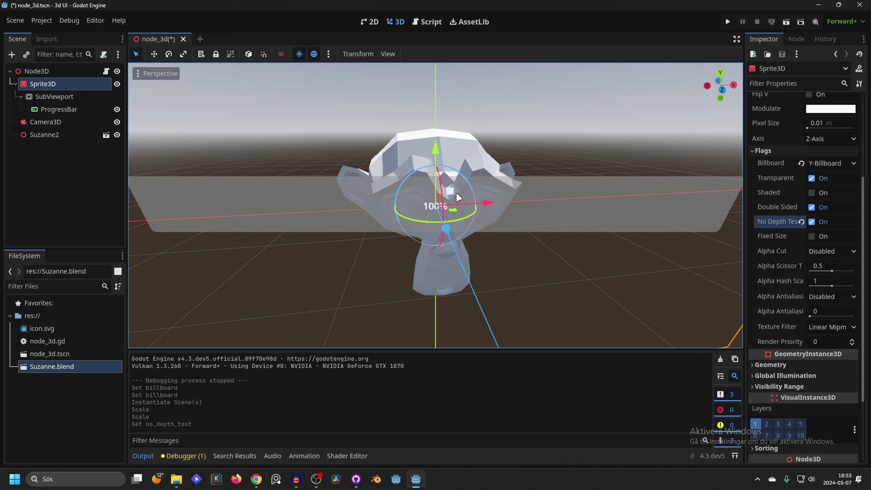
{"action": "scroll", "coordinate": [459, 208], "scroll_direction": "down", "scroll_amount": 5}
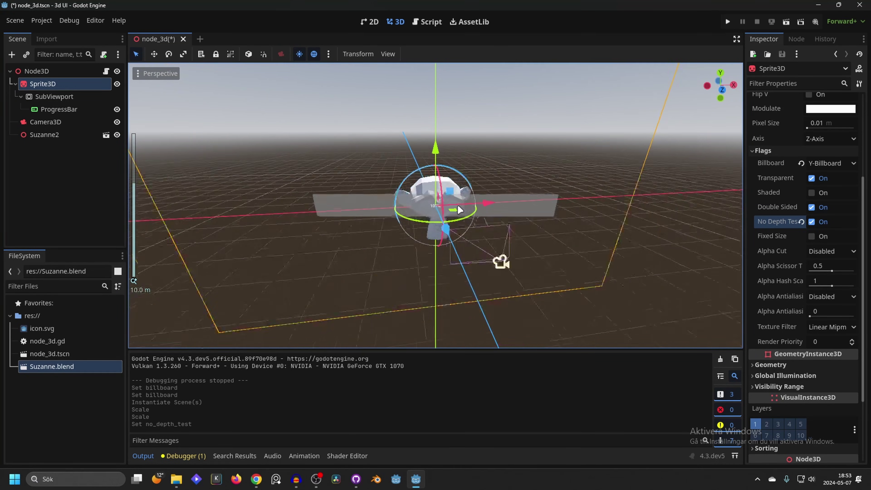
{"action": "scroll", "coordinate": [459, 208], "scroll_direction": "up", "scroll_amount": 4}
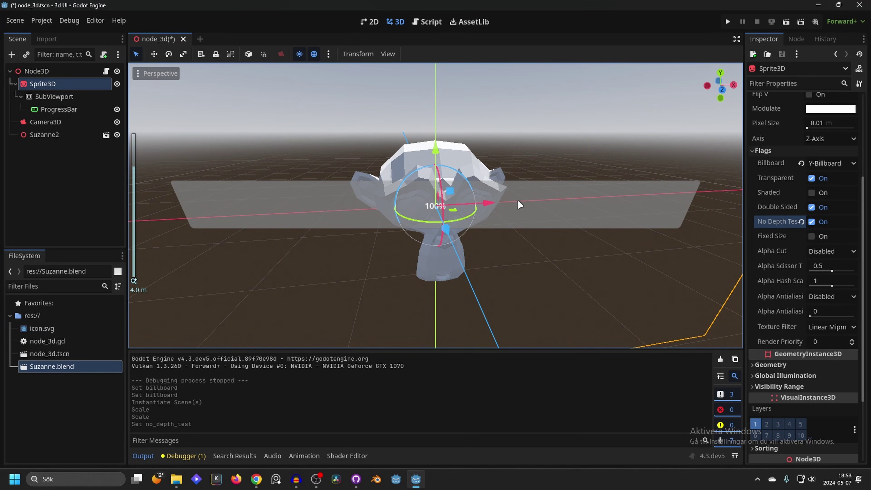
{"action": "middle_click_drag", "start_coordinate": [519, 205], "coordinate": [511, 205]}
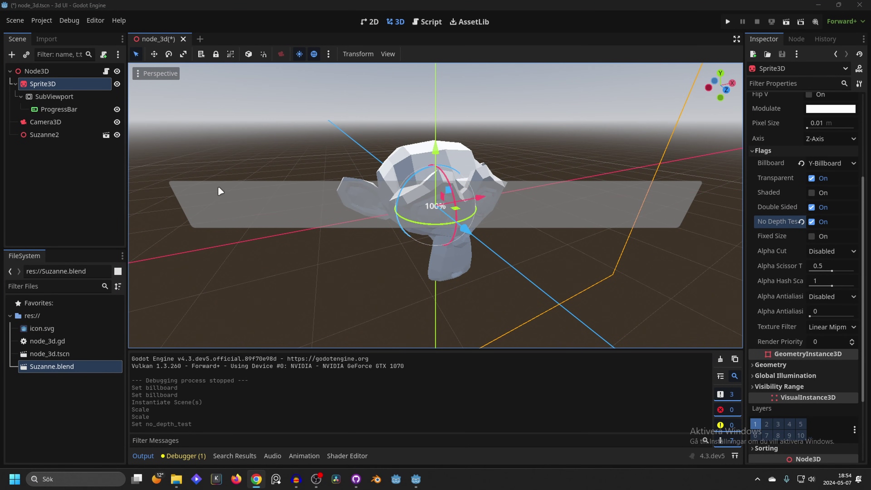
{"action": "left_click", "coordinate": [55, 161]}
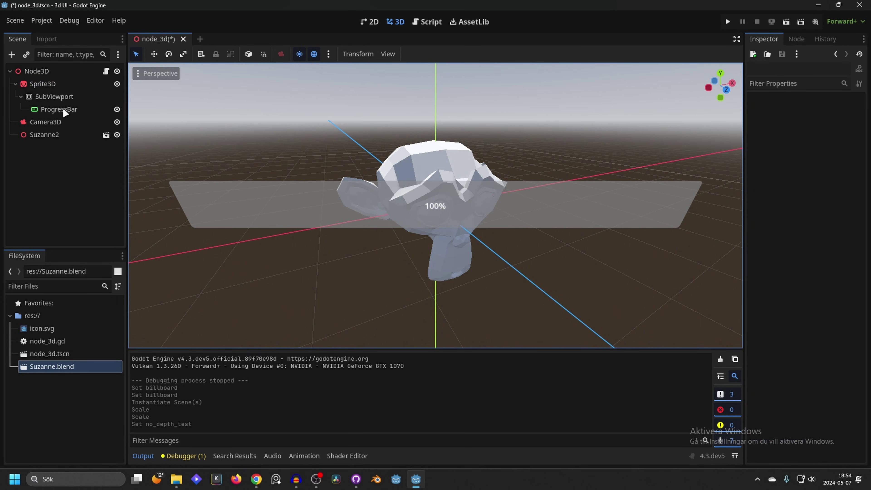
{"action": "left_click", "coordinate": [42, 84]}
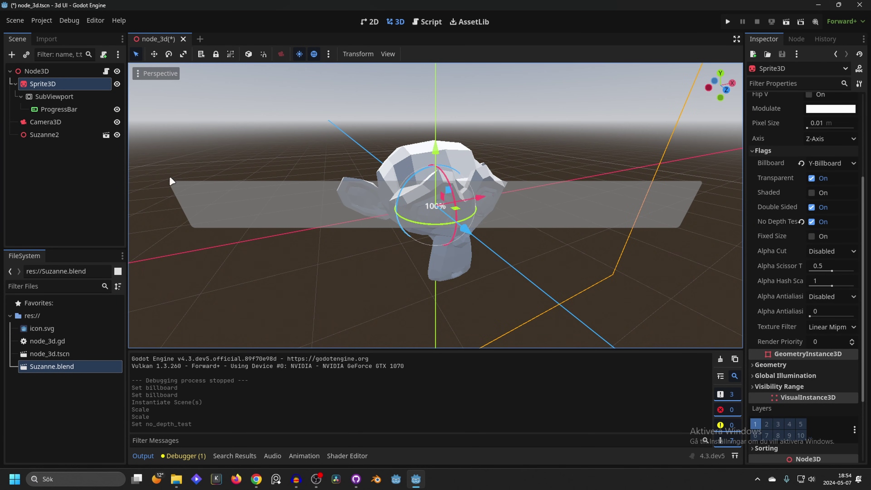
{"action": "middle_click_drag", "start_coordinate": [570, 199], "coordinate": [337, 159]}
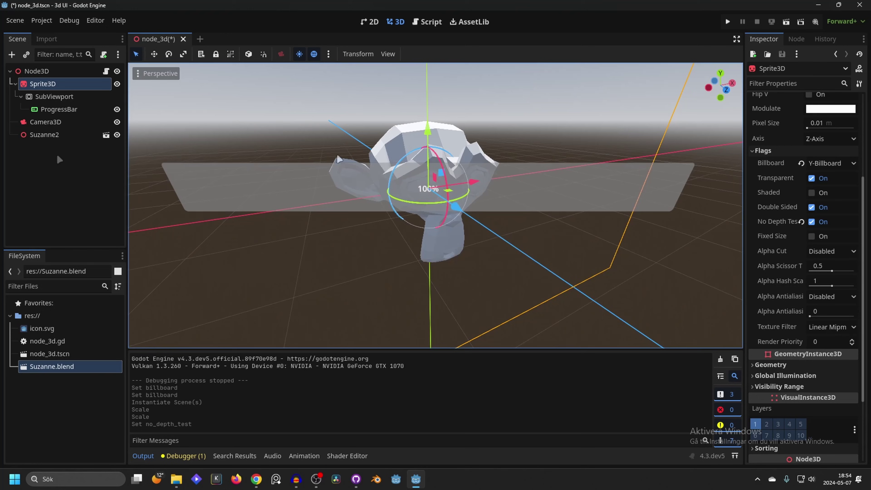
- Duplicate the Sprite3D node with its children and make the copy's viewport texture unique
{"action": "left_click", "coordinate": [55, 108]}
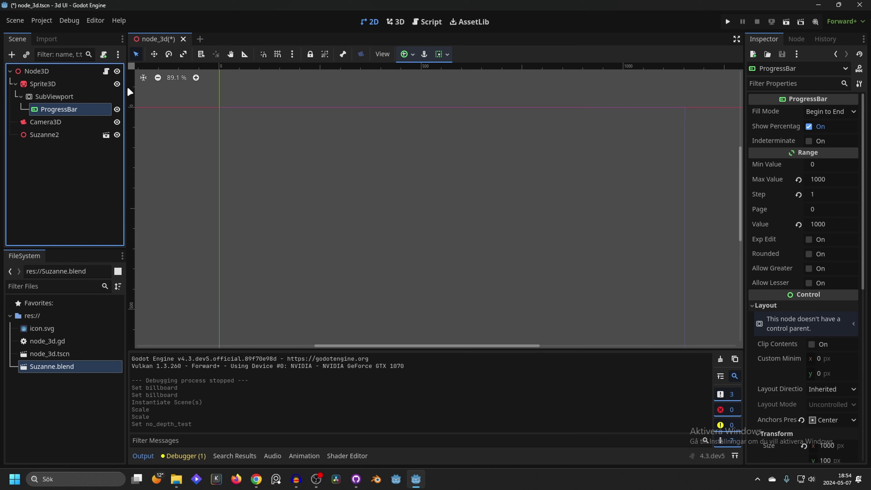
{"action": "left_click", "coordinate": [392, 22]}
{"action": "left_click", "coordinate": [50, 83]}
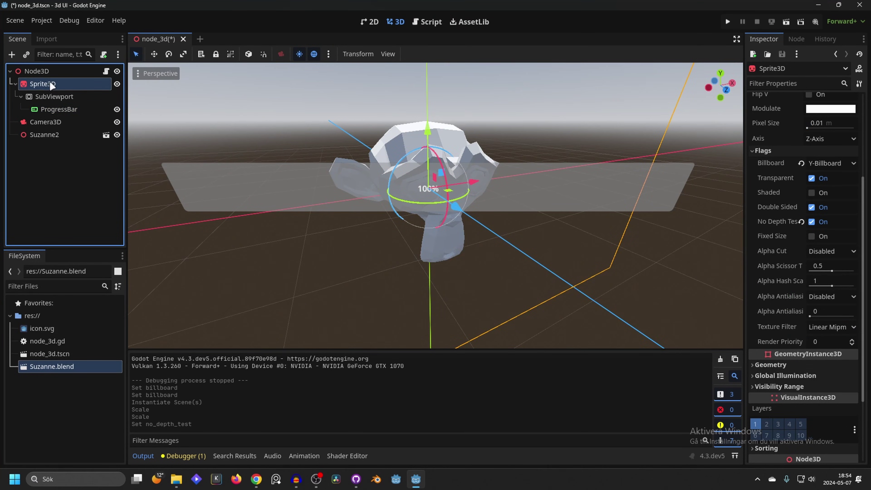
{"action": "key", "text": "ctrl+d"}
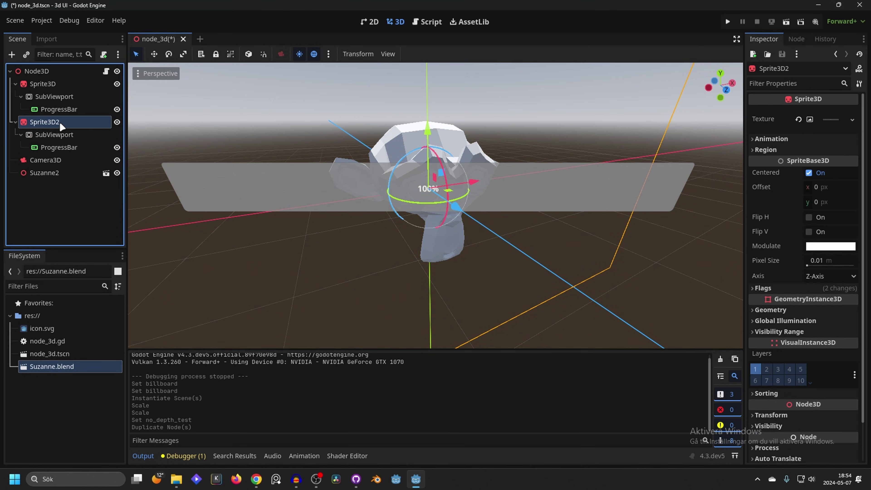
{"action": "left_click", "coordinate": [52, 135]}
{"action": "left_click", "coordinate": [836, 54]}
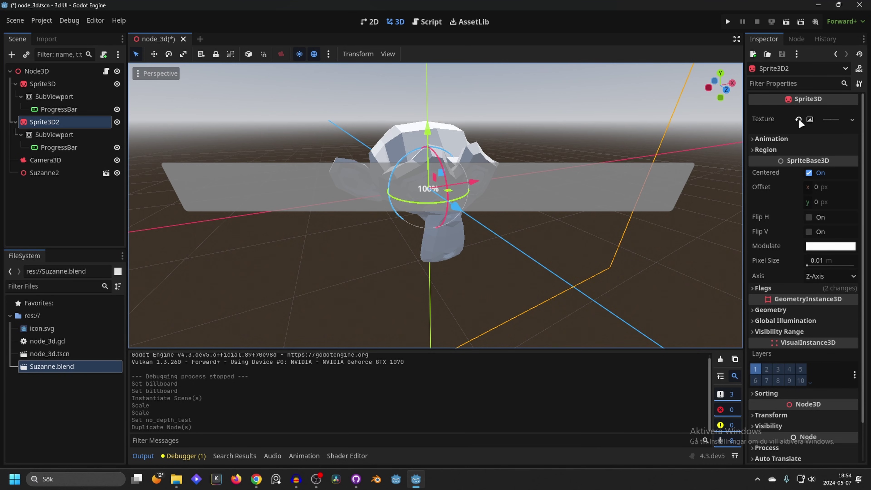
{"action": "left_click", "coordinate": [852, 119]}
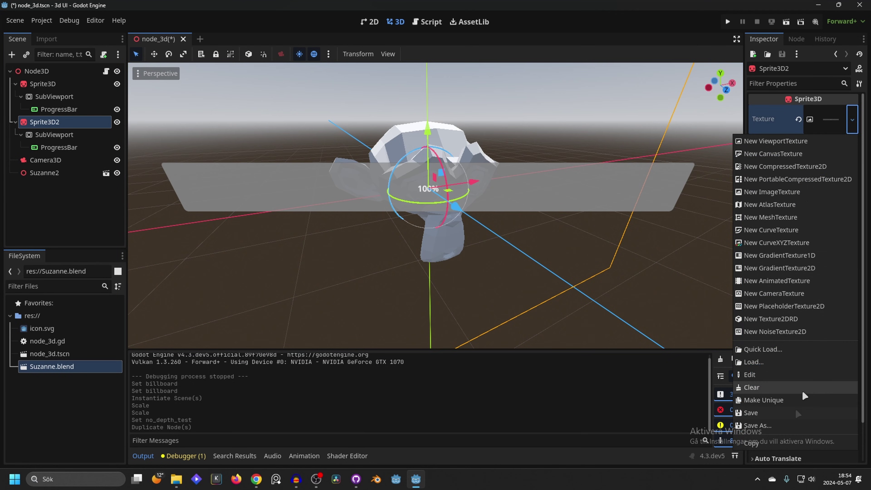
{"action": "left_click", "coordinate": [789, 400]}
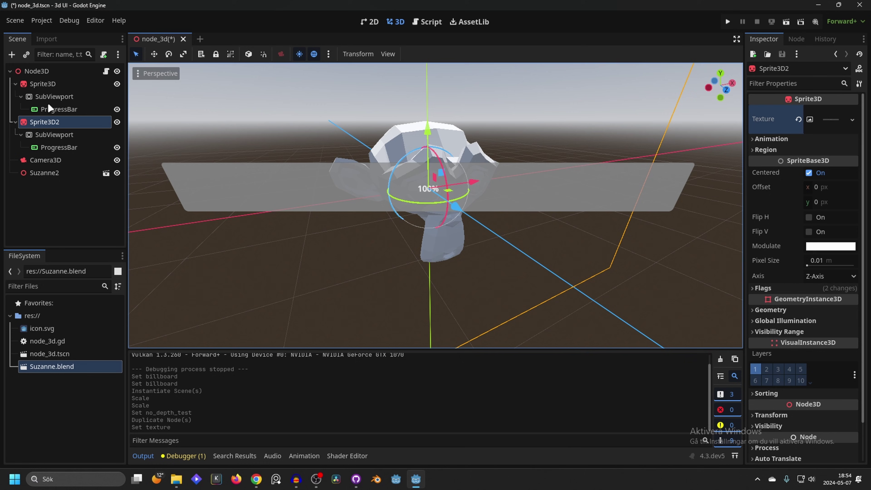
- Assign the duplicate sprite's own SubViewport as the viewport path of its texture
{"action": "left_click", "coordinate": [832, 119]}
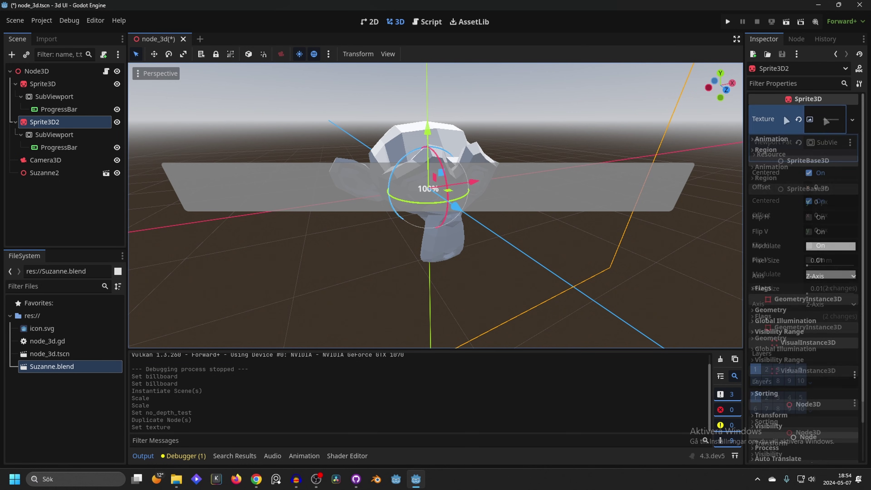
{"action": "left_click", "coordinate": [831, 140]}
{"action": "double_click", "coordinate": [398, 176]}
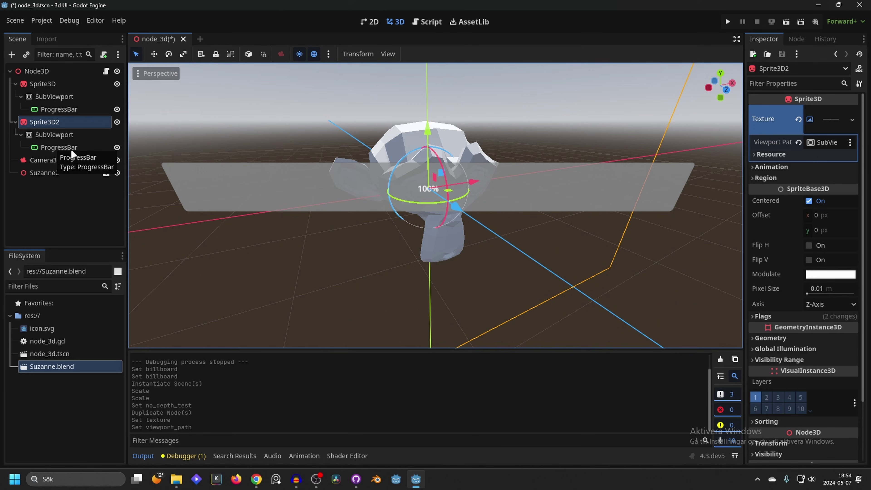
- Replace the ProgressBar under Sprite3D2's SubViewport with a new Panel node and return to the 3D view
{"action": "left_click", "coordinate": [71, 148]}
{"action": "key", "text": "Delete"}
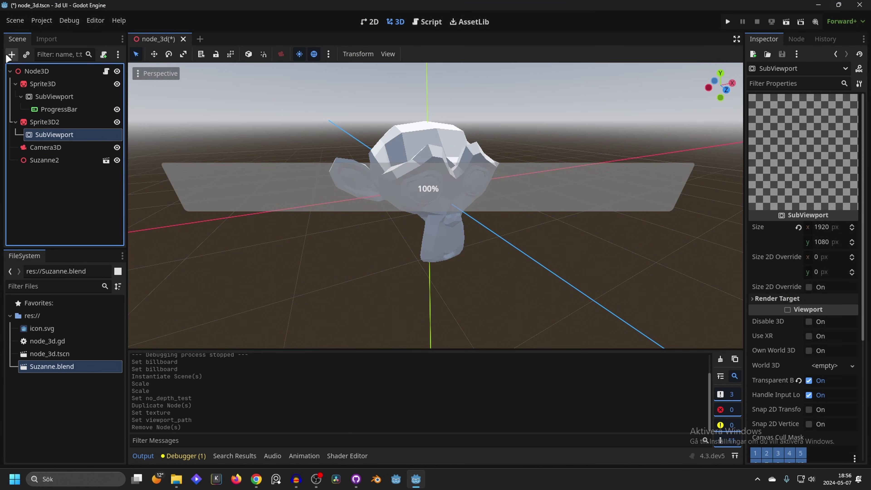
{"action": "left_click", "coordinate": [10, 55]}
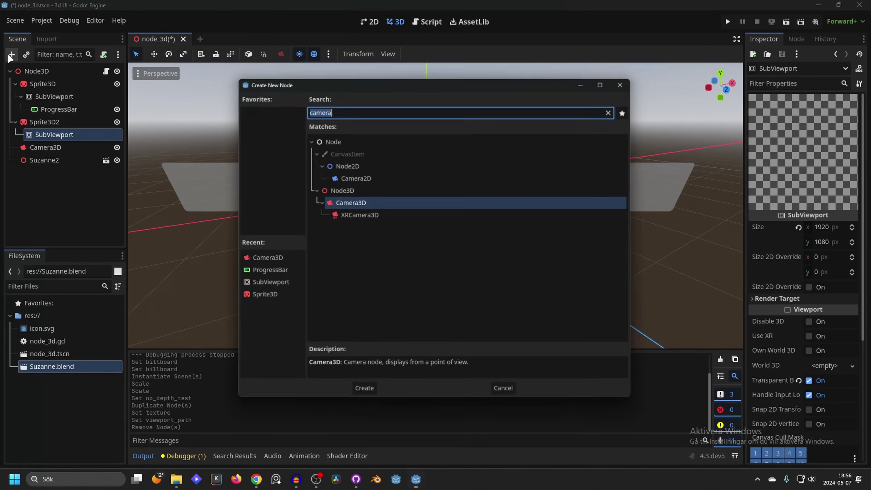
{"action": "type", "text": "panel"}
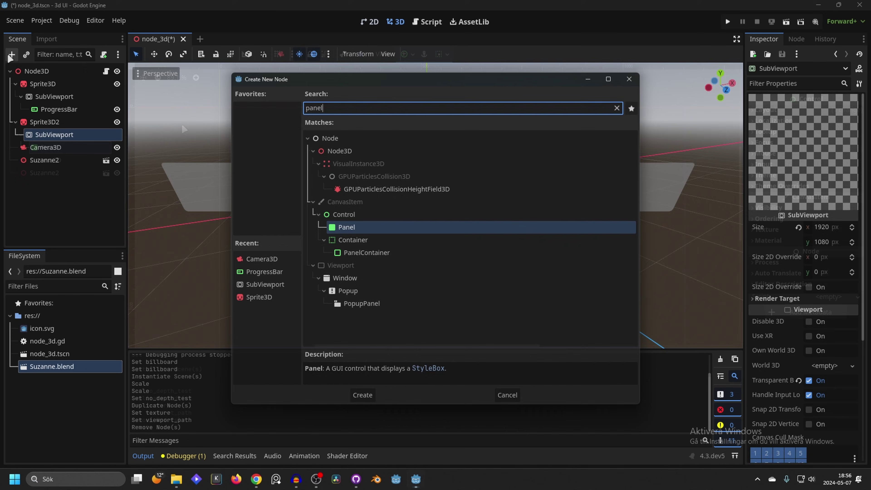
{"action": "key", "text": "Return"}
{"action": "left_click", "coordinate": [394, 20]}
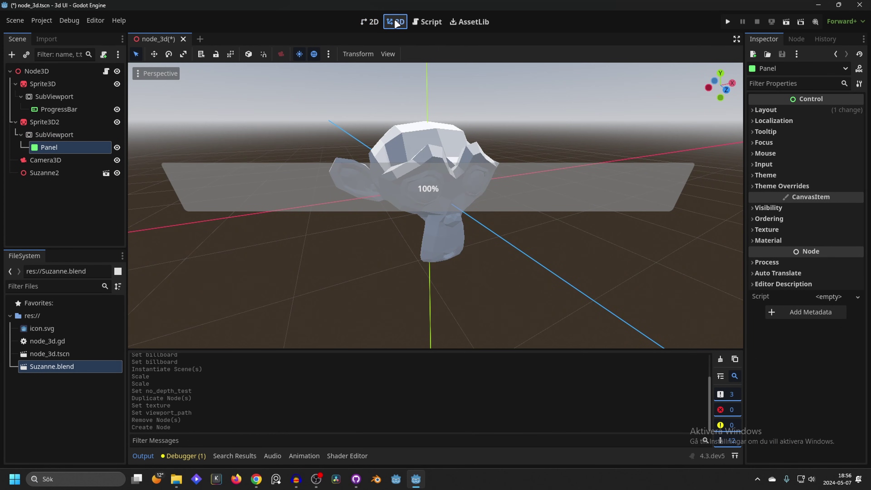
- Set the Panel's custom minimum size to 500 by 500 px
{"action": "left_click", "coordinate": [765, 109]}
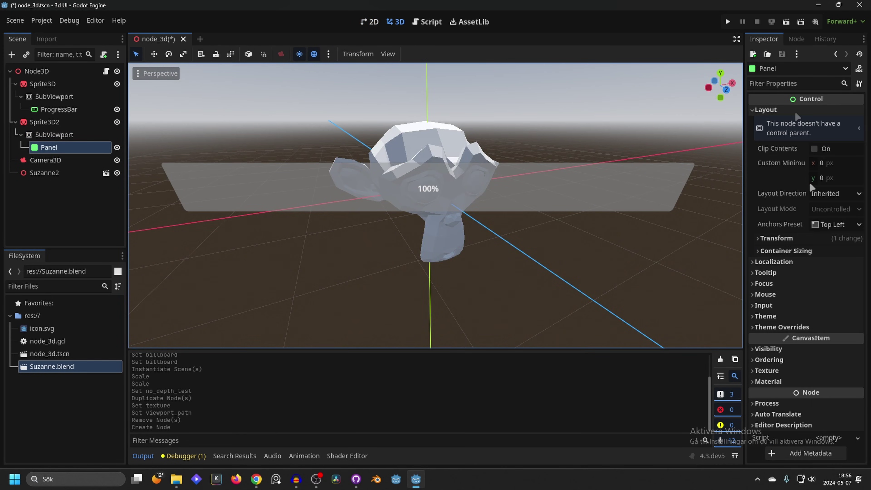
{"action": "scroll", "coordinate": [251, 99], "scroll_direction": "down", "scroll_amount": 5}
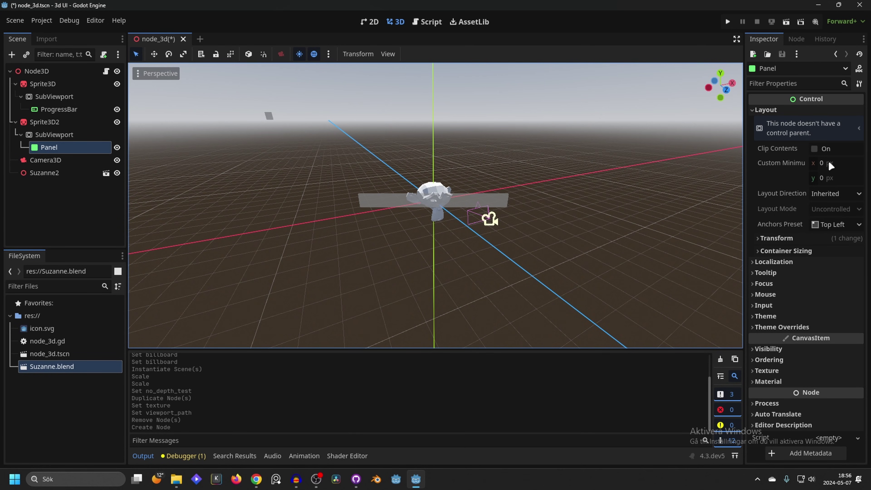
{"action": "left_click_drag", "start_coordinate": [829, 161], "coordinate": [844, 162]}
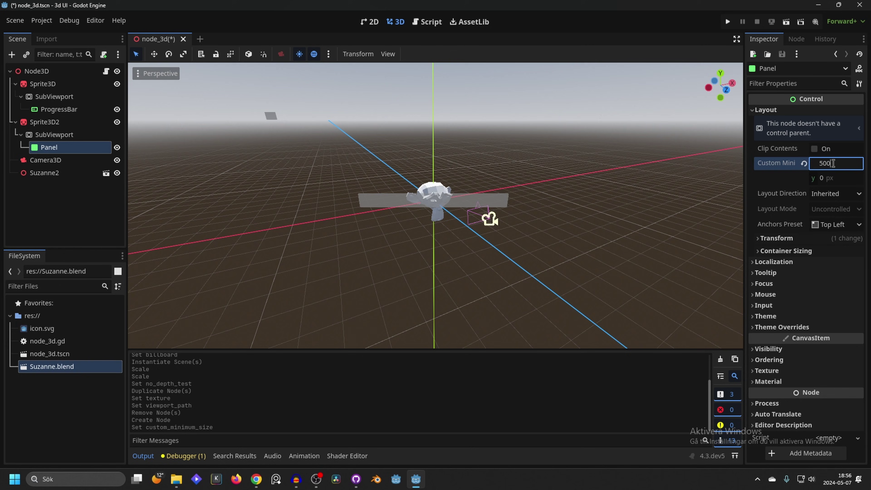
{"action": "key", "text": "Return"}
{"action": "left_click", "coordinate": [831, 178]}
{"action": "type", "text": "500"}
{"action": "key", "text": "Return"}
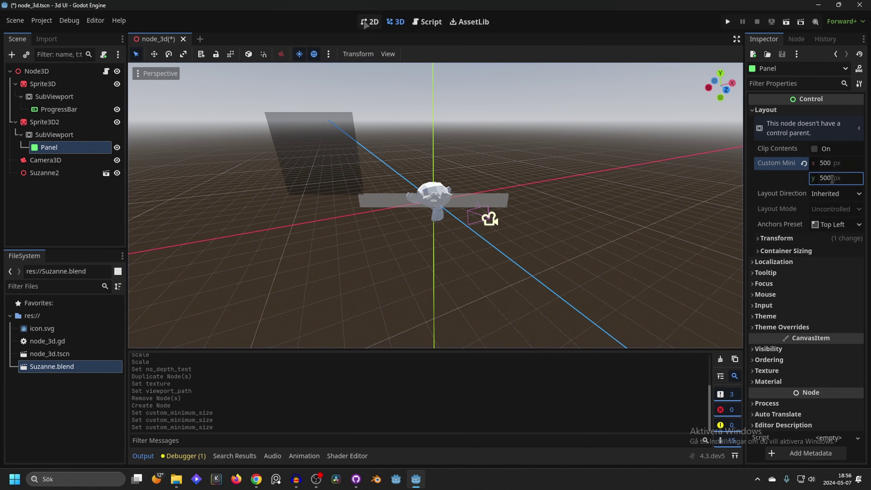
- Apply the Center anchor preset to the Panel and move it down to a y position of 609.445 px
{"action": "left_click", "coordinate": [369, 22]}
{"action": "left_click", "coordinate": [406, 54]}
{"action": "left_click", "coordinate": [424, 100]}
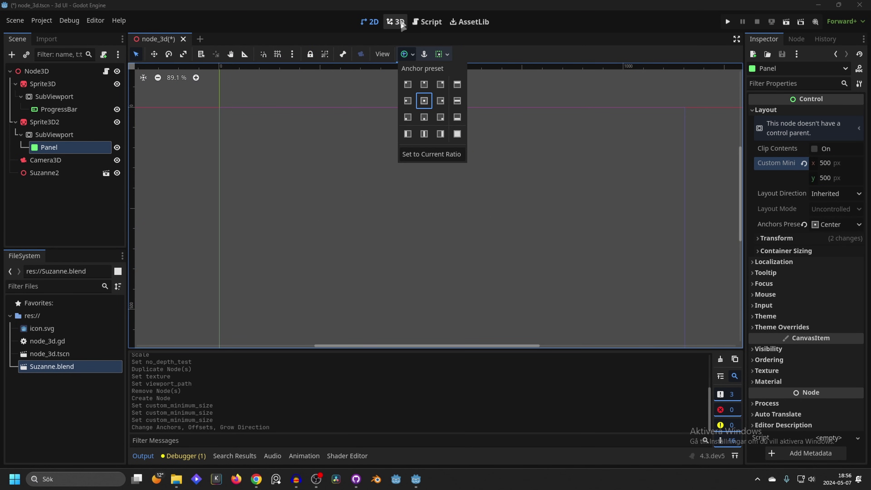
{"action": "left_click", "coordinate": [401, 22]}
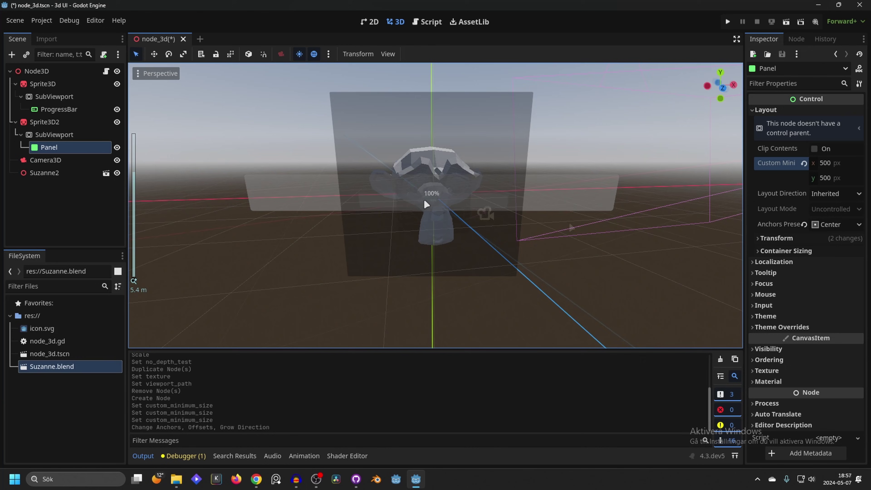
{"action": "left_click", "coordinate": [775, 238]}
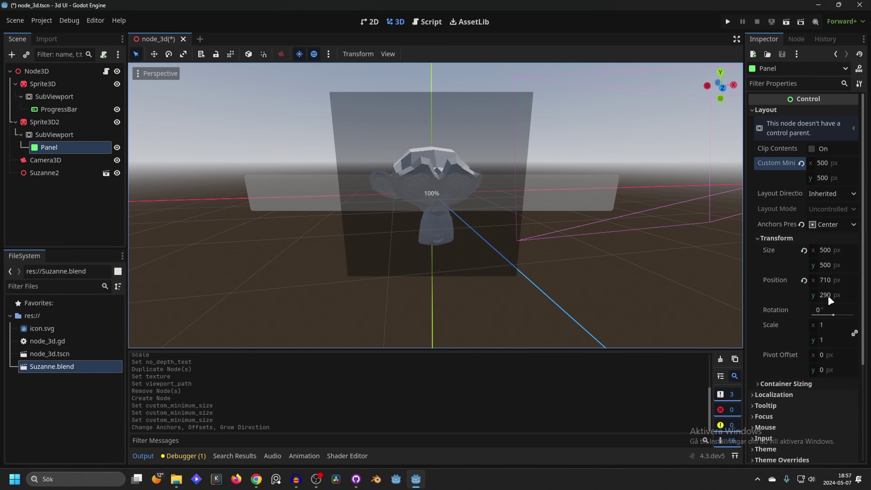
{"action": "left_click_drag", "start_coordinate": [828, 295], "coordinate": [850, 296]}
- Add a Label node as a child of the Panel
{"action": "left_click", "coordinate": [12, 54]}
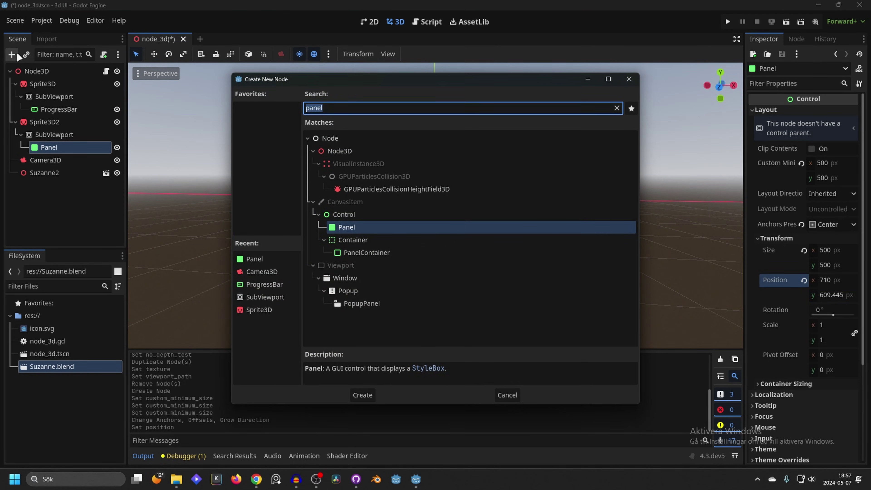
{"action": "type", "text": "ta"}
{"action": "key", "text": "BackSpace"}
{"action": "key", "text": "BackSpace"}
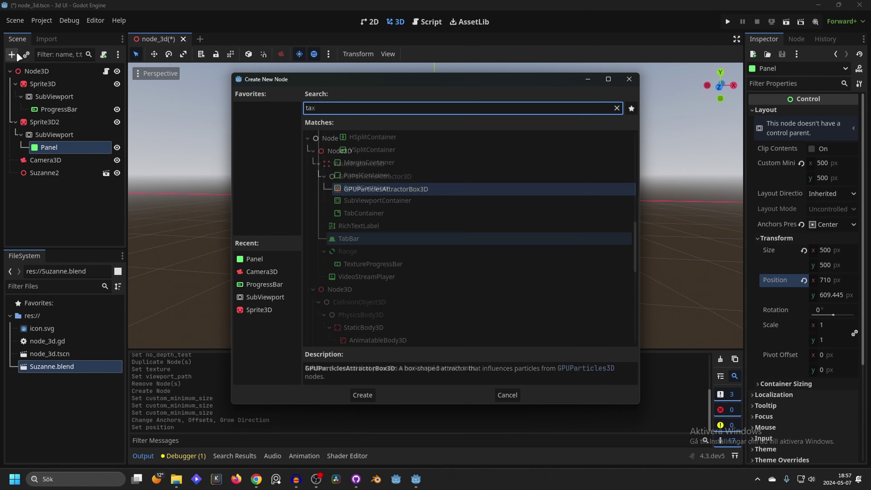
{"action": "type", "text": "label"}
{"action": "key", "text": "Return"}
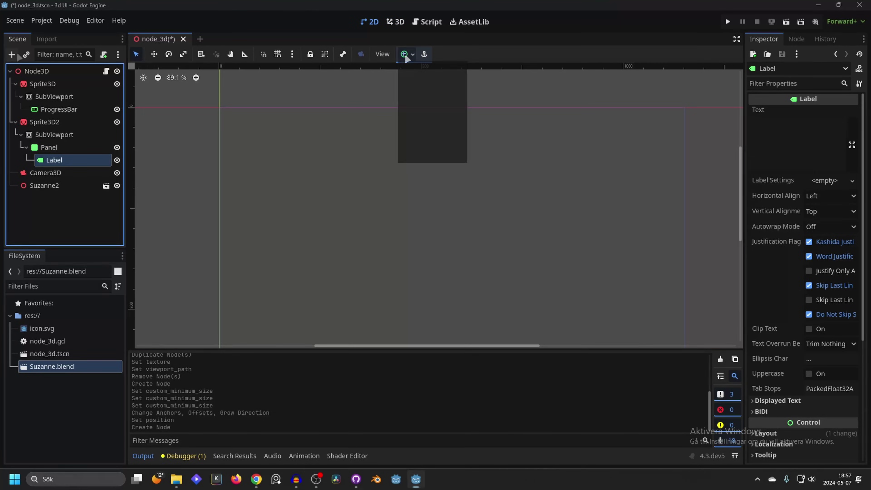
- Apply the Center anchor preset to the Label and set its text to "Suzanne"
{"action": "left_click", "coordinate": [406, 54]}
{"action": "key", "text": "ctrl+F2"}
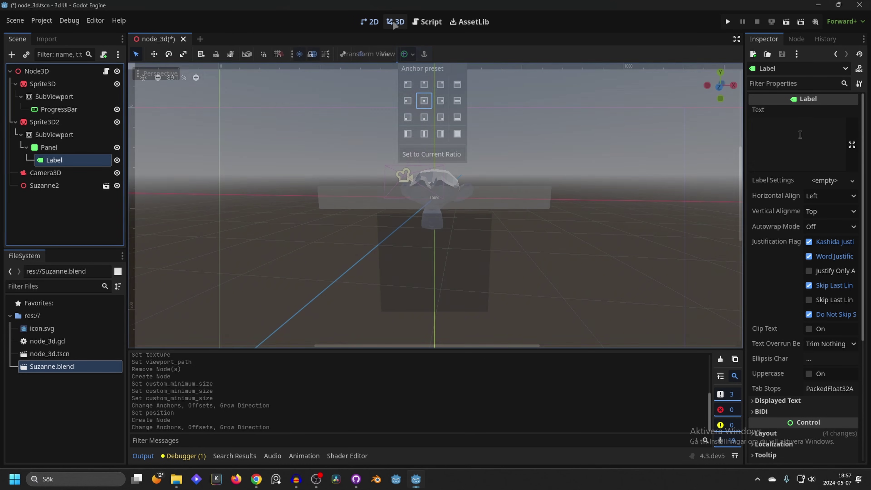
{"action": "left_click", "coordinate": [802, 135]}
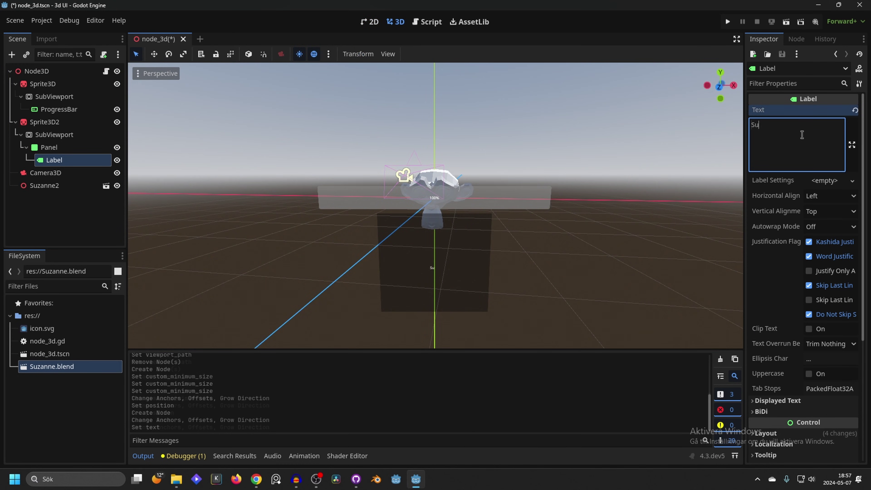
{"action": "type", "text": "Suzanne"}
- Reset the Panel's custom minimum size to its default
{"action": "left_click", "coordinate": [49, 147]}
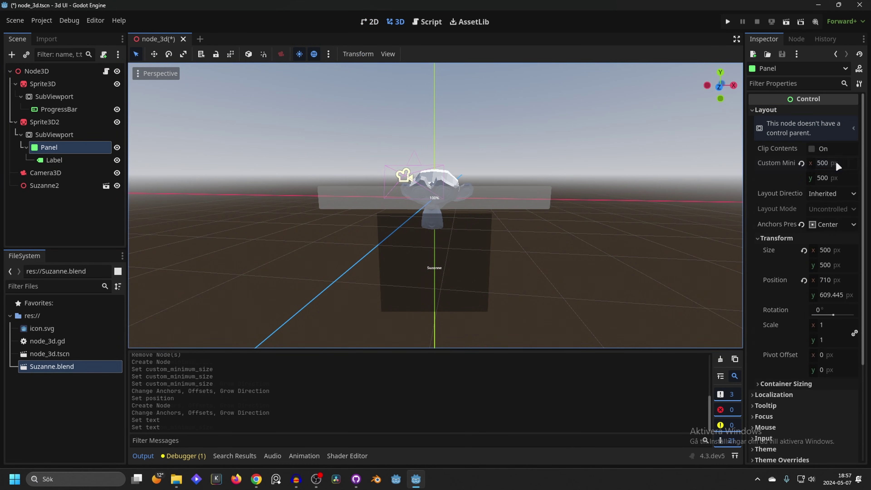
{"action": "left_click", "coordinate": [835, 163]}
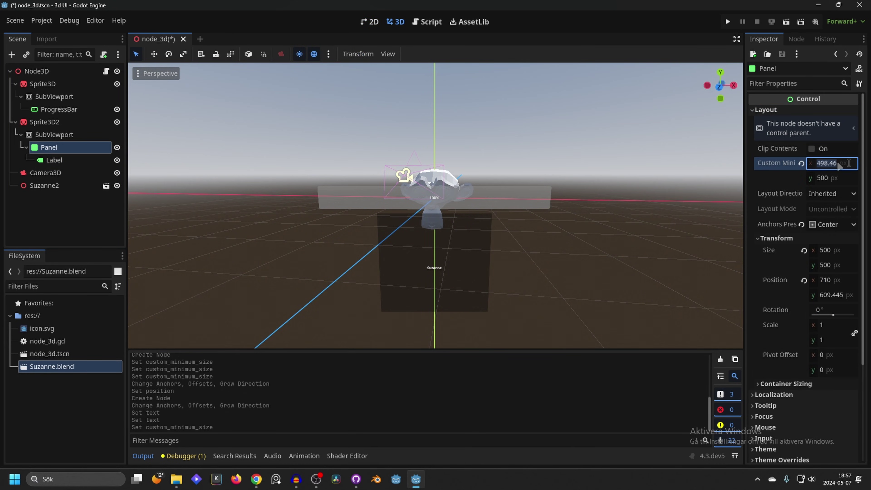
{"action": "left_click", "coordinate": [837, 179]}
{"action": "type", "text": "100"}
{"action": "key", "text": "Return"}
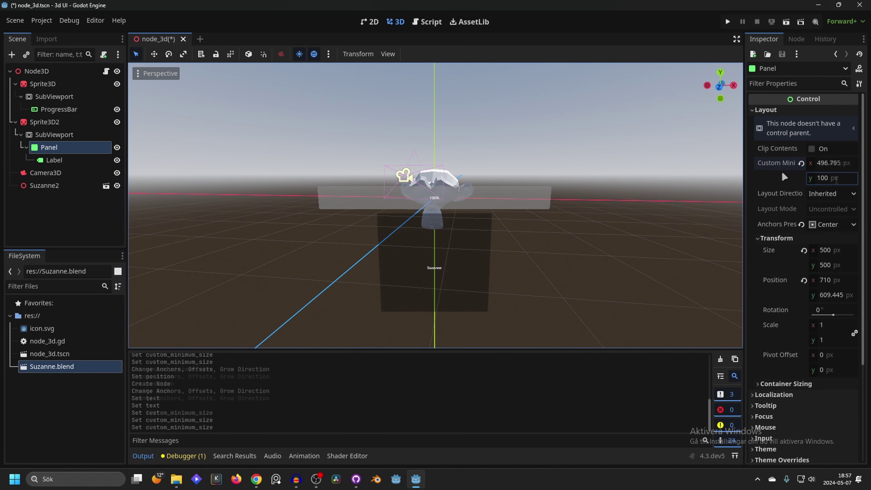
{"action": "left_click", "coordinate": [802, 162]}
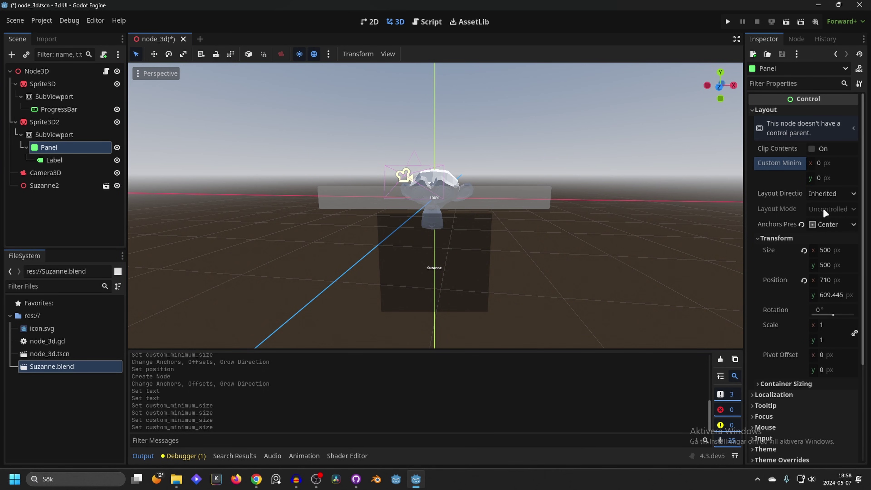
- Set the Panel's transform size to 1000 by 100 px
{"action": "left_click", "coordinate": [826, 250]}
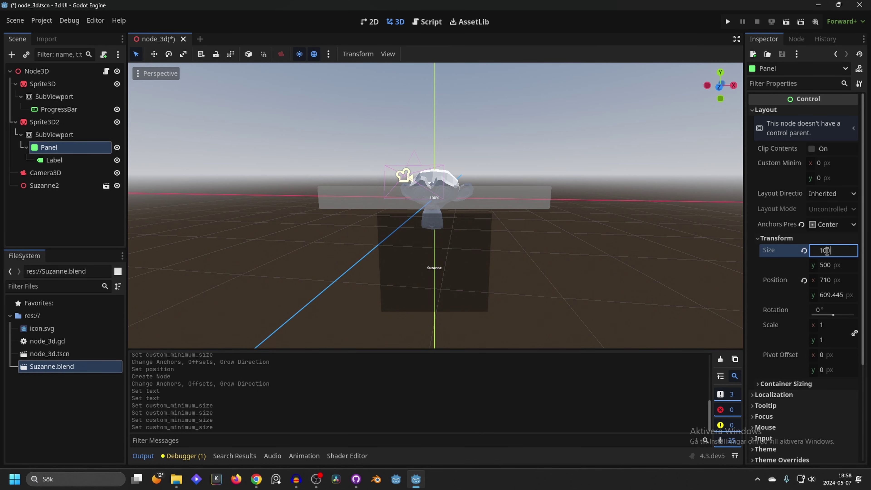
{"action": "type", "text": "100"}
{"action": "key", "text": "Return"}
{"action": "left_click", "coordinate": [841, 265]}
{"action": "type", "text": "10"}
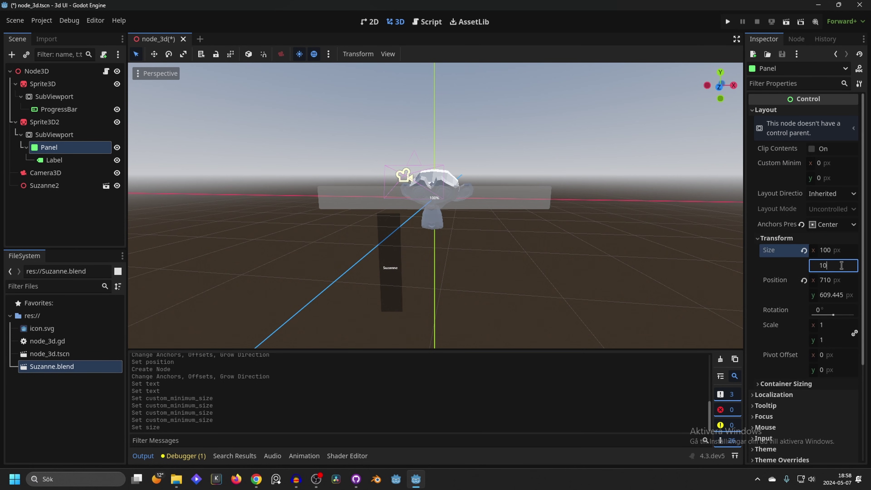
{"action": "type", "text": "0"}
{"action": "key", "text": "Return"}
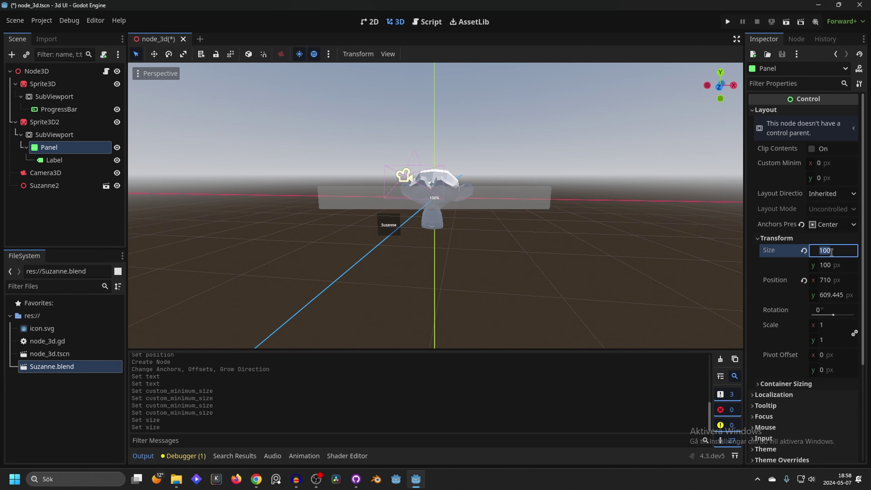
{"action": "type", "text": "0"}
{"action": "key", "text": "Return"}
- Apply the Center anchor preset to the Panel and raise it to a y position of 371.885 px
{"action": "left_click", "coordinate": [369, 21]}
{"action": "left_click", "coordinate": [407, 55]}
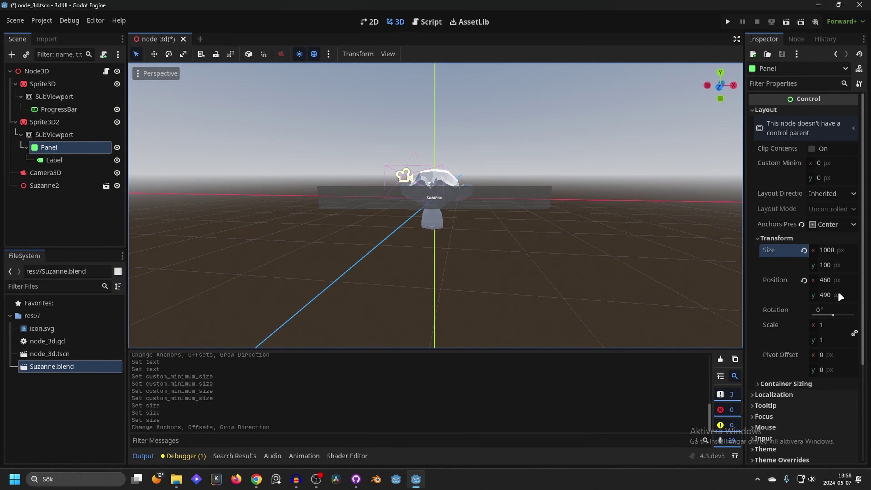
{"action": "left_click_drag", "start_coordinate": [833, 295], "coordinate": [789, 295]}
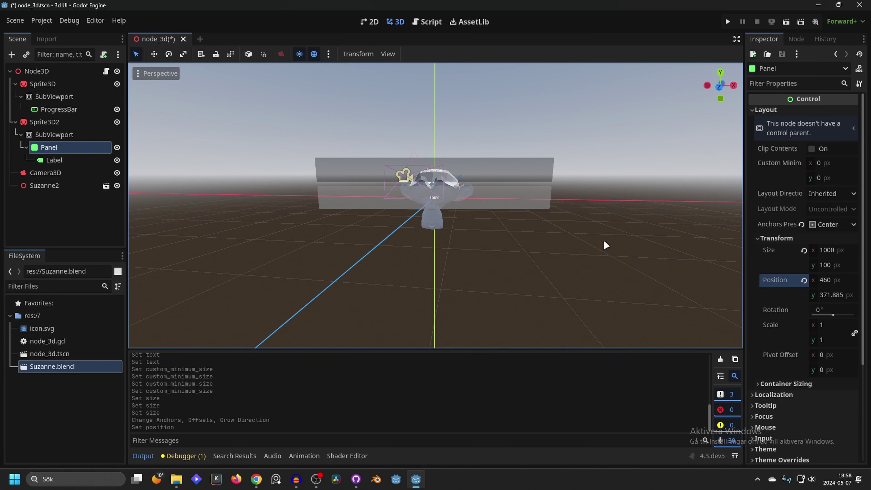
- Override the Label's theme font size with 80 px and check it in the 3D view
{"action": "scroll", "coordinate": [435, 180], "scroll_direction": "up", "scroll_amount": 5}
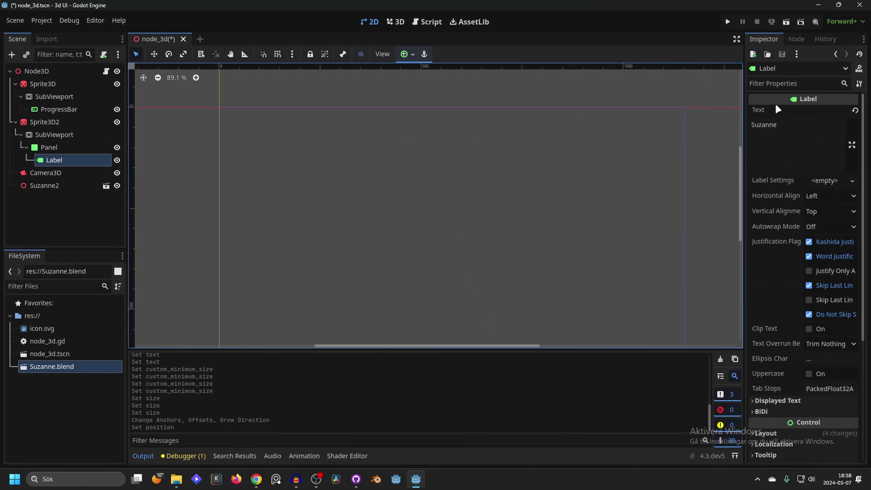
{"action": "left_click", "coordinate": [777, 85]}
{"action": "type", "text": "font"}
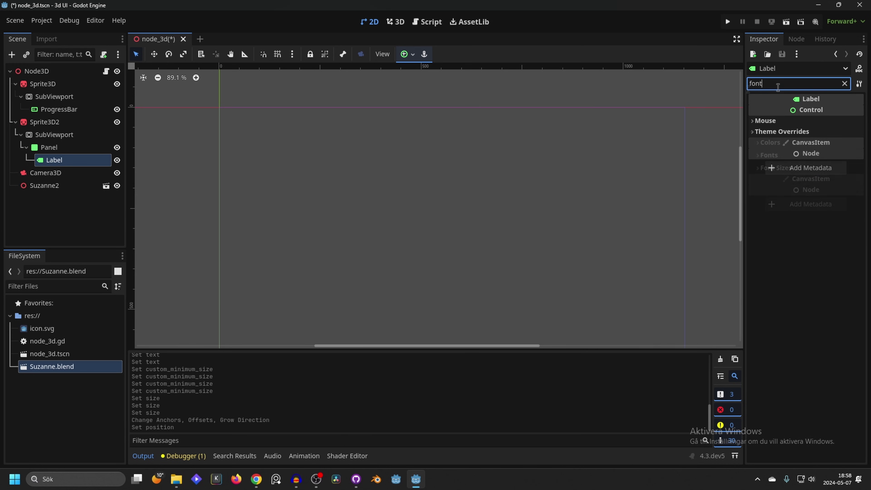
{"action": "left_click", "coordinate": [803, 166]}
{"action": "key", "text": "ctrl+F2"}
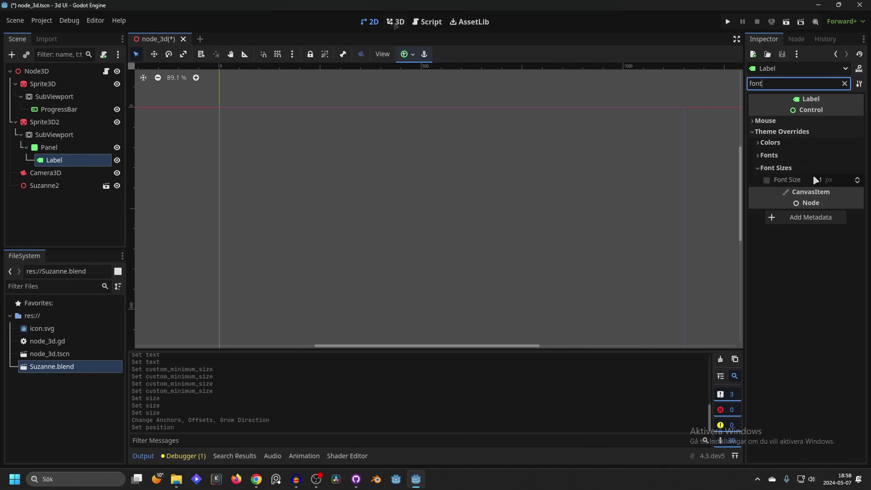
{"action": "left_click_drag", "start_coordinate": [834, 180], "coordinate": [856, 181]}
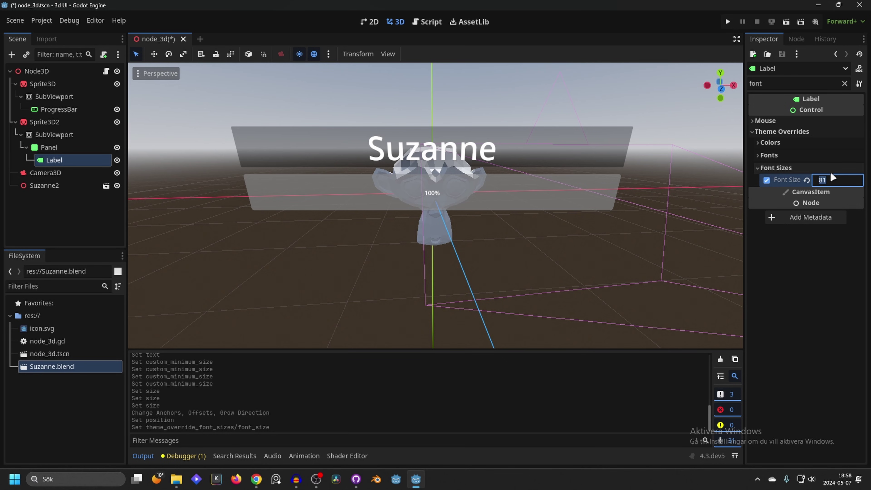
{"action": "type", "text": "80"}
{"action": "key", "text": "Return"}
{"action": "middle_click_drag", "start_coordinate": [480, 175], "coordinate": [436, 181]}
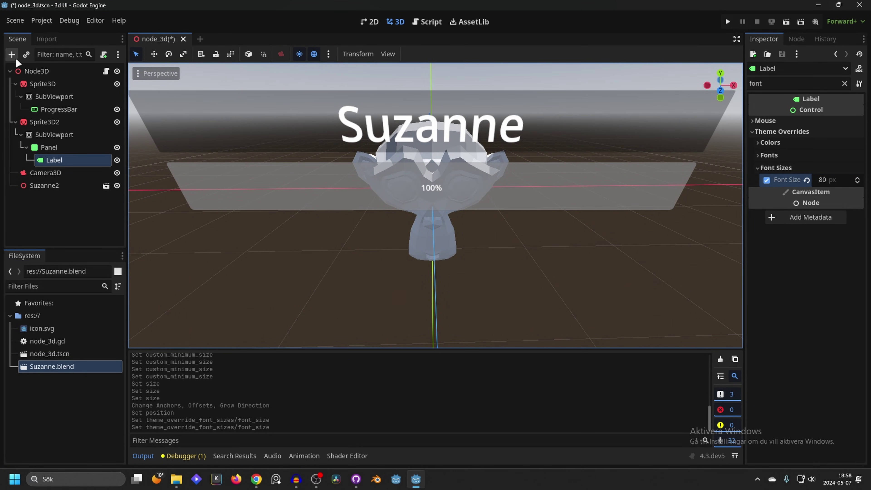
{"action": "left_click", "coordinate": [47, 147]}
{"action": "left_click", "coordinate": [395, 21]}
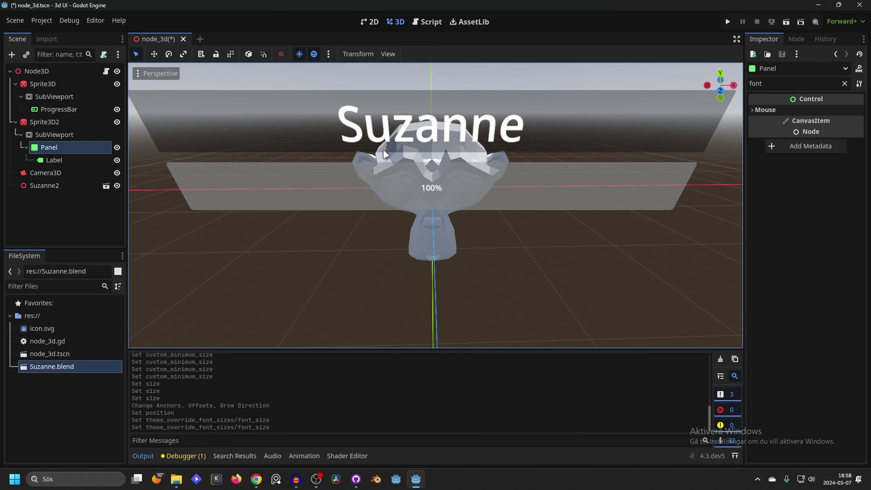
{"action": "scroll", "coordinate": [500, 193], "scroll_direction": "up", "scroll_amount": 2}
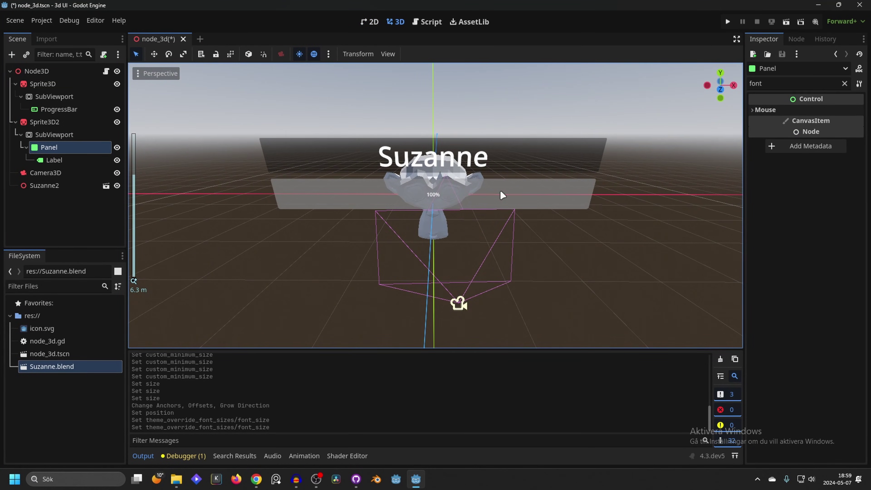
- Run the current scene to check the name label and progress bar, and close the game window
{"action": "left_click", "coordinate": [46, 173]}
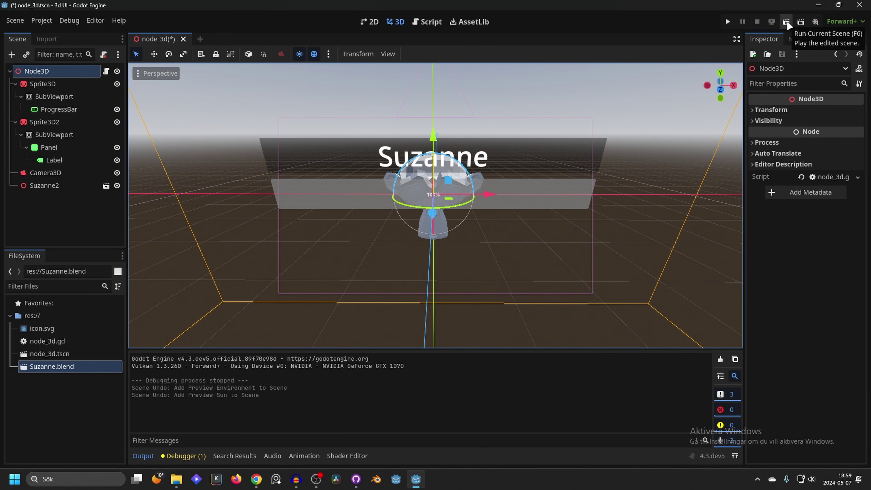
{"action": "left_click", "coordinate": [786, 22]}
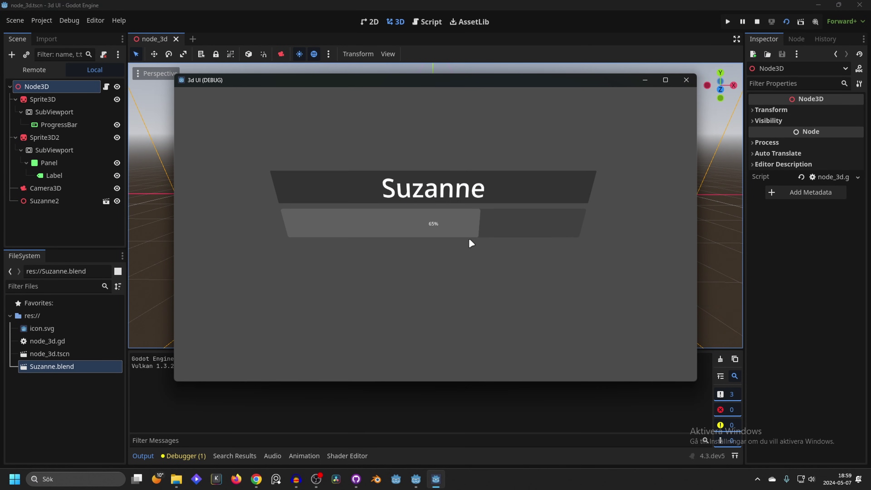
{"action": "left_click", "coordinate": [686, 80]}
- Add the preview sun and preview environment to the scene as real nodes and run the current scene
{"action": "left_click", "coordinate": [328, 54]}
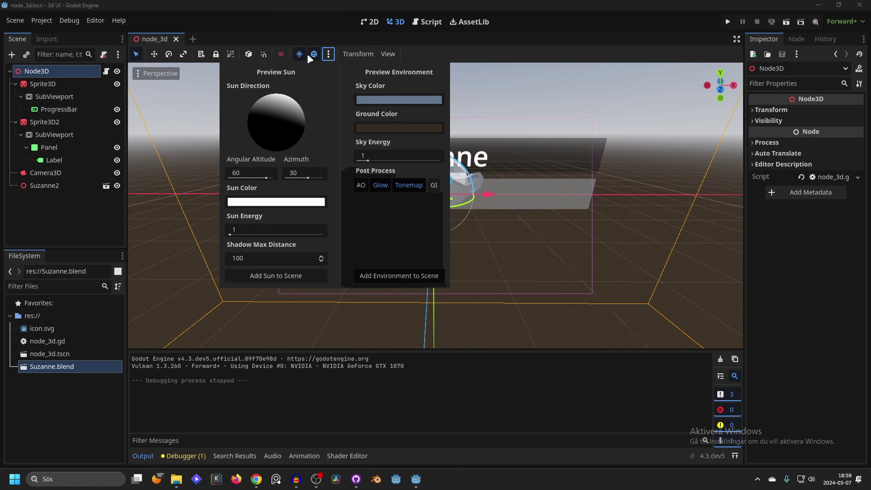
{"action": "left_click", "coordinate": [295, 275]}
{"action": "left_click", "coordinate": [328, 54]}
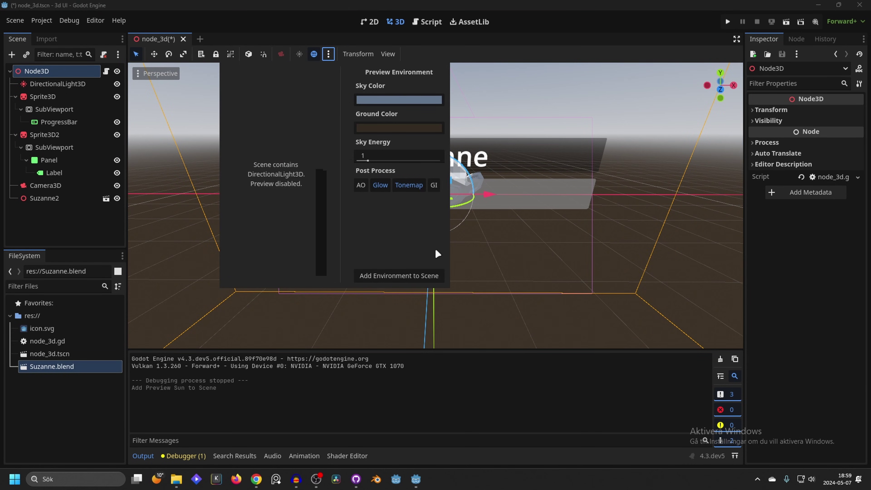
{"action": "left_click", "coordinate": [414, 274]}
{"action": "left_click", "coordinate": [787, 21]}
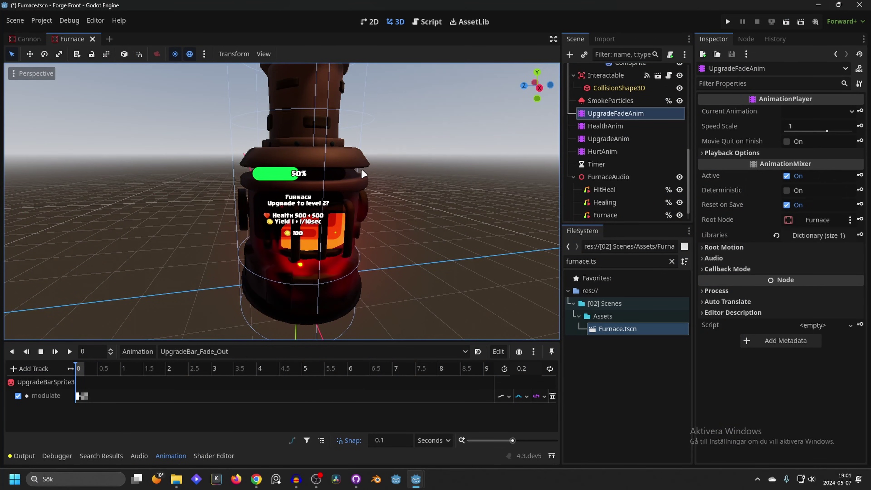
- Inspect the Furnace scene's Interactable node in the Forge Front project and open the Furnace.gd script
{"action": "scroll", "coordinate": [376, 179], "scroll_direction": "up", "scroll_amount": 4}
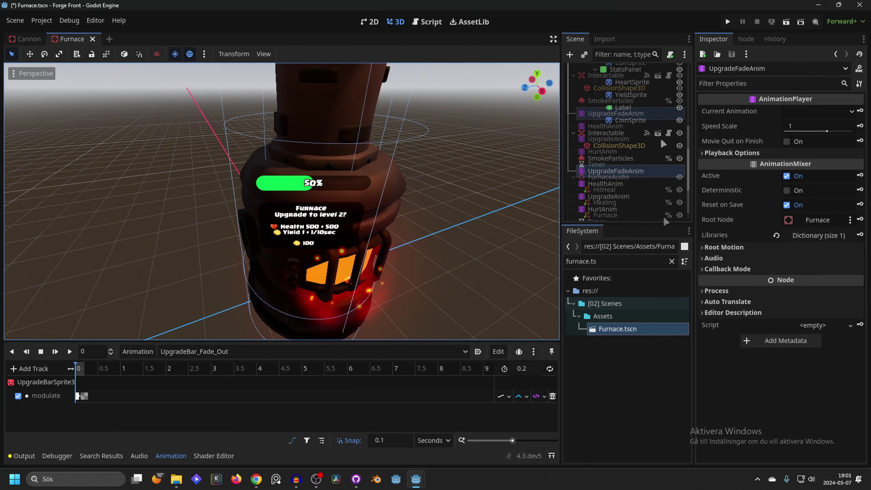
{"action": "left_click", "coordinate": [613, 134]}
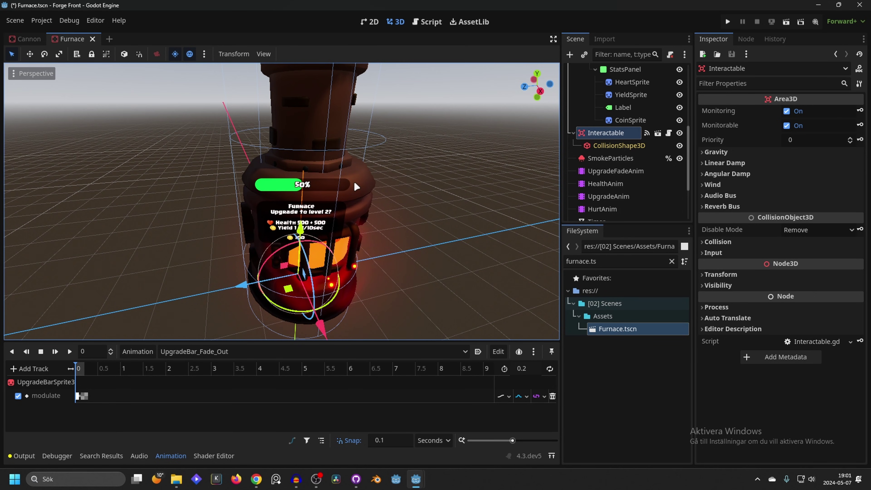
{"action": "scroll", "coordinate": [668, 71], "scroll_direction": "up", "scroll_amount": 8}
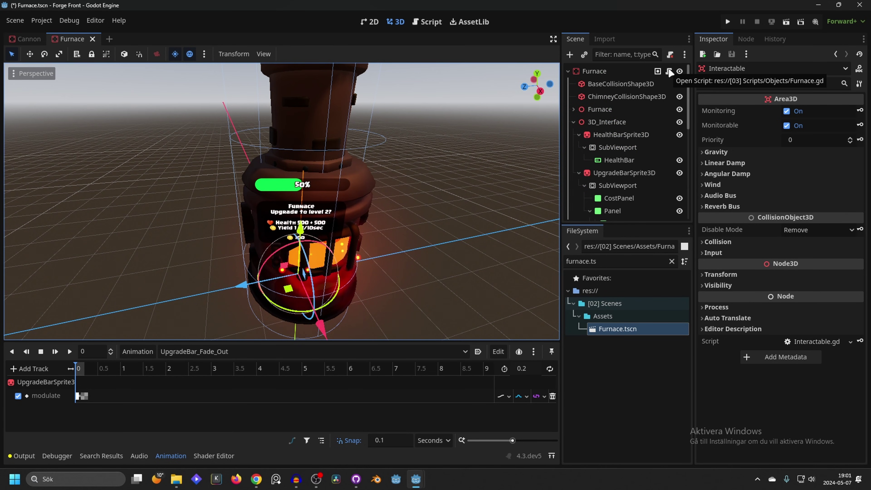
{"action": "left_click", "coordinate": [668, 70]}
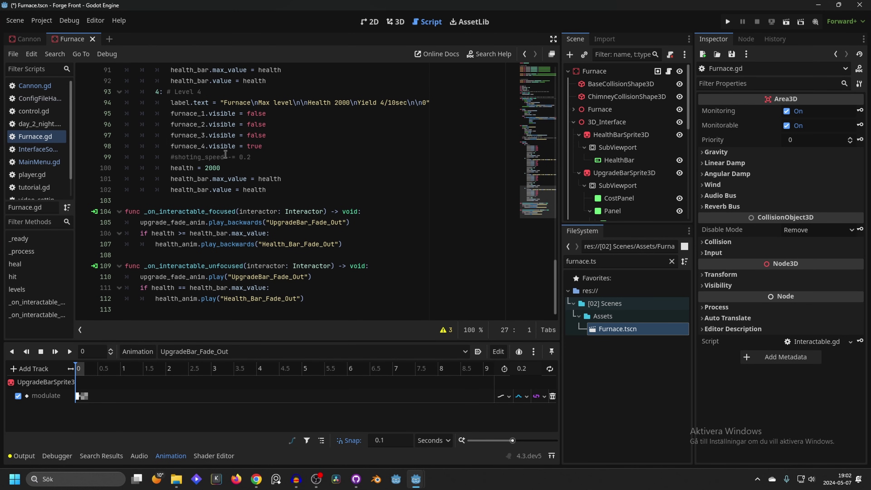
- Look through the Furnace's animation and 3D_Interface nodes and select CostPanel under UpgradeBarSprite3D's SubViewport
{"action": "scroll", "coordinate": [643, 140], "scroll_direction": "down", "scroll_amount": 8}
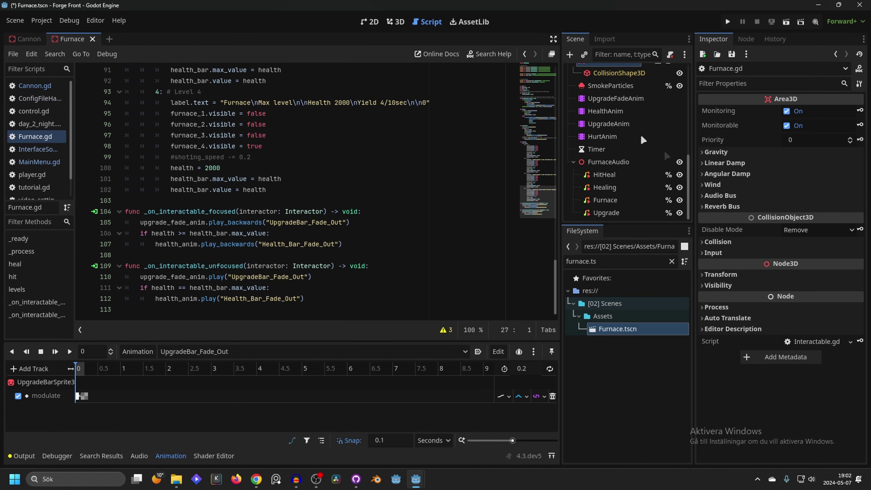
{"action": "scroll", "coordinate": [636, 112], "scroll_direction": "up", "scroll_amount": 8}
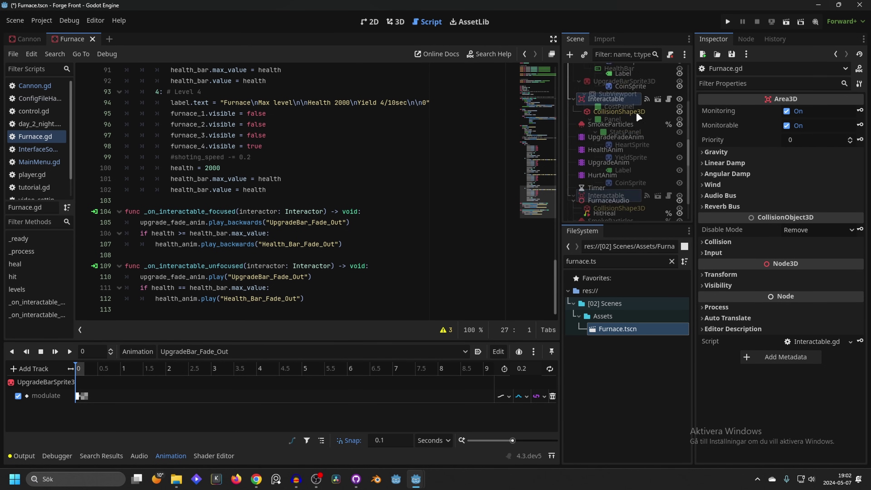
{"action": "scroll", "coordinate": [616, 128], "scroll_direction": "down", "scroll_amount": 3}
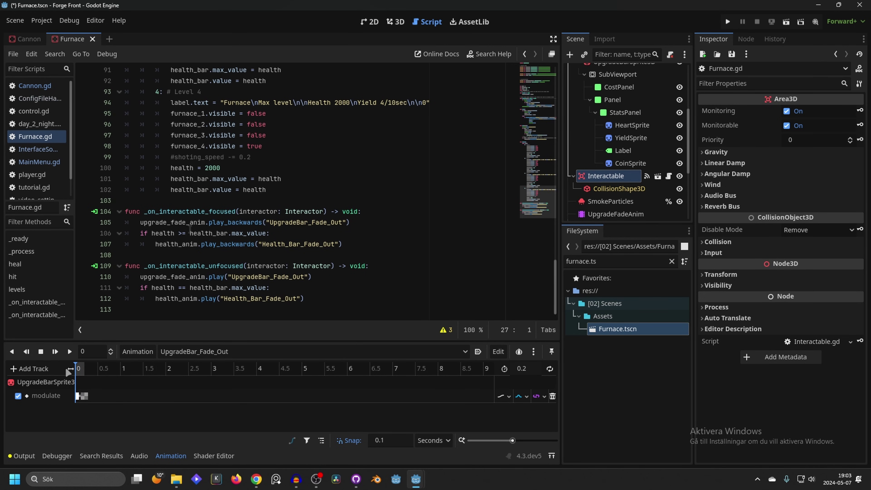
{"action": "scroll", "coordinate": [623, 164], "scroll_direction": "up", "scroll_amount": 2}
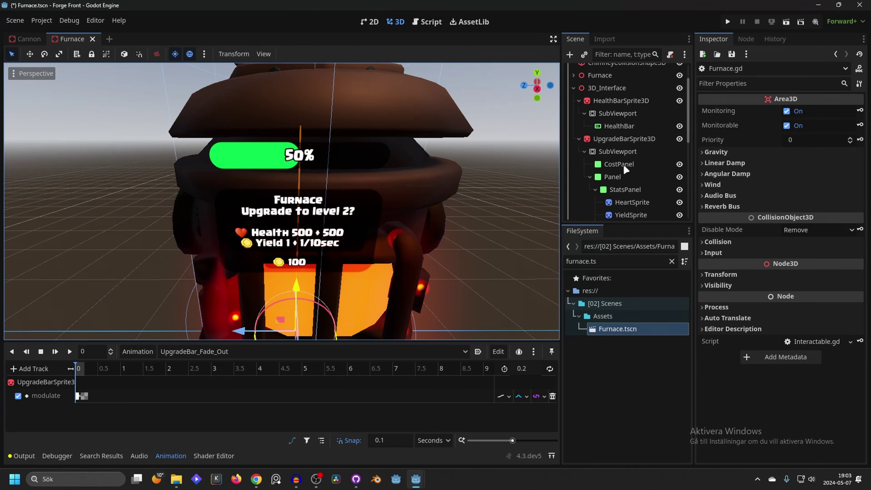
{"action": "left_click", "coordinate": [618, 126]}
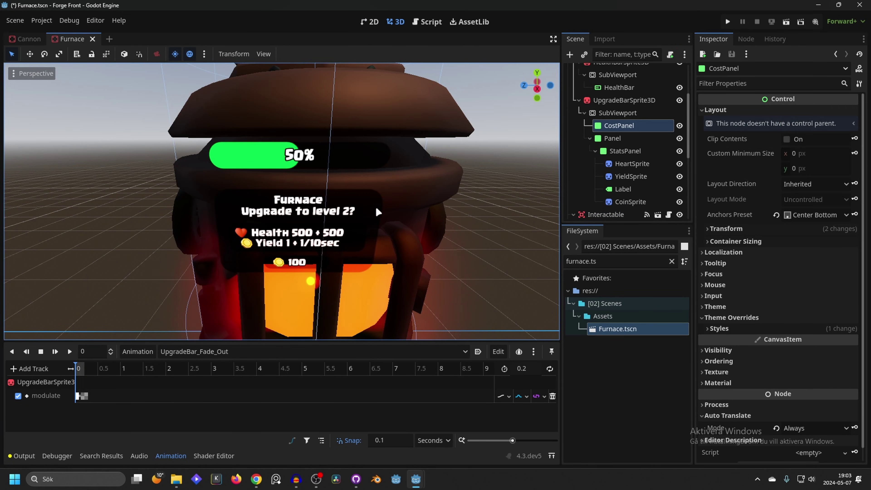
- Examine the upgrade panel on the furnace up close, and read the full text of the Label node under StatsPanel
{"action": "scroll", "coordinate": [358, 237], "scroll_direction": "up", "scroll_amount": 5}
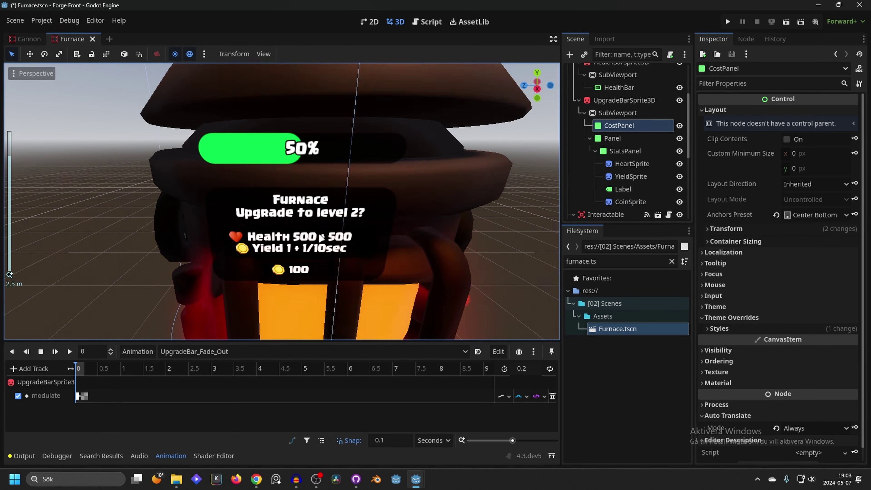
{"action": "scroll", "coordinate": [331, 223], "scroll_direction": "down", "scroll_amount": 5}
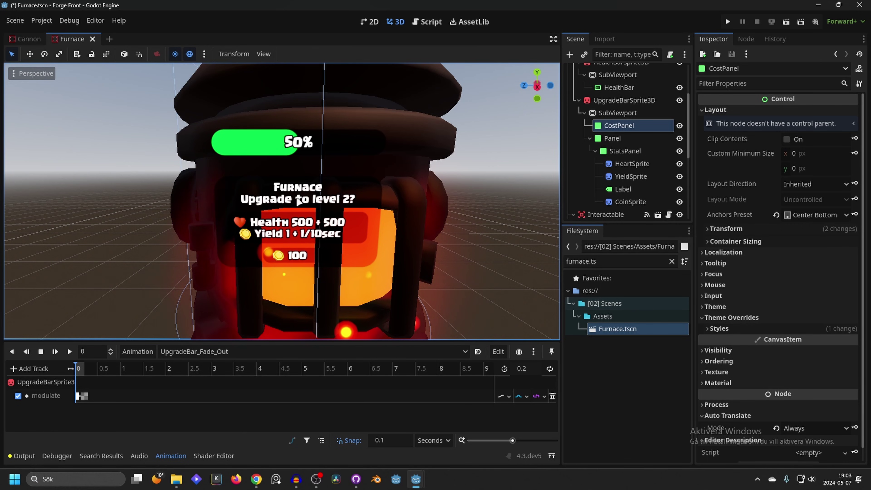
{"action": "left_click", "coordinate": [623, 189]}
{"action": "scroll", "coordinate": [764, 144], "scroll_direction": "down", "scroll_amount": 3}
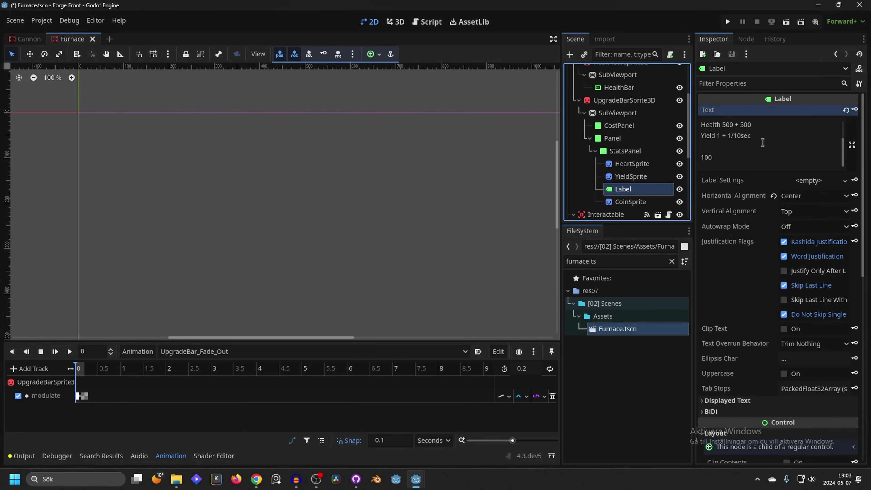
{"action": "scroll", "coordinate": [764, 144], "scroll_direction": "up", "scroll_amount": 3}
{"action": "left_click", "coordinate": [395, 21]}
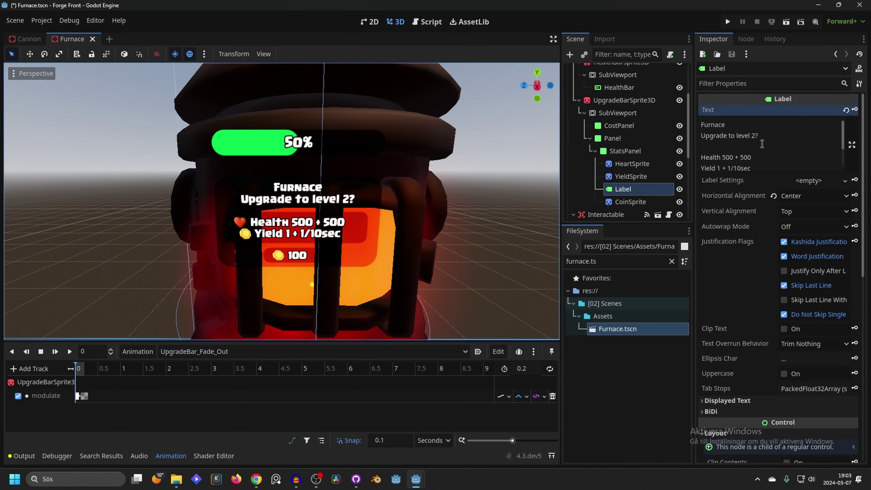
{"action": "scroll", "coordinate": [806, 154], "scroll_direction": "down", "scroll_amount": 2}
{"action": "scroll", "coordinate": [806, 154], "scroll_direction": "up", "scroll_amount": 2}
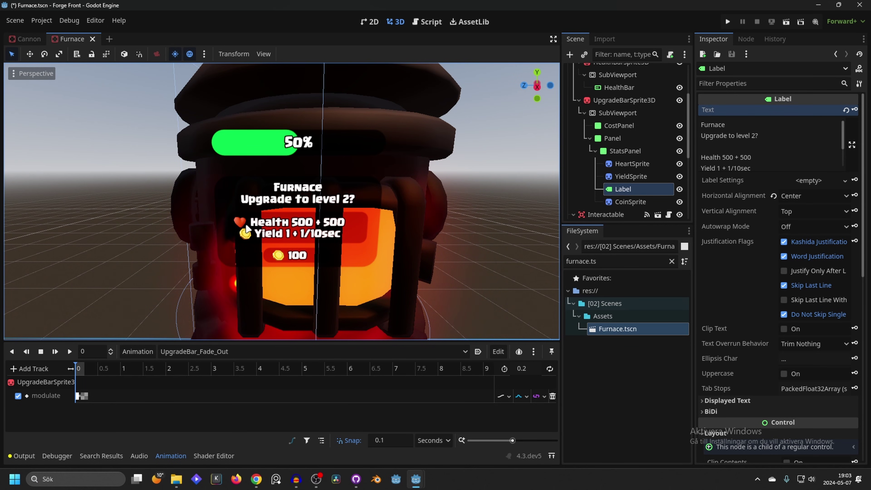
- View the furnace's health bar and upgrade panel from several angles and distances to check how they face the camera
{"action": "scroll", "coordinate": [246, 228], "scroll_direction": "down", "scroll_amount": 3}
{"action": "middle_click_drag", "start_coordinate": [246, 228], "coordinate": [427, 178]}
{"action": "scroll", "coordinate": [426, 180], "scroll_direction": "up", "scroll_amount": 3}
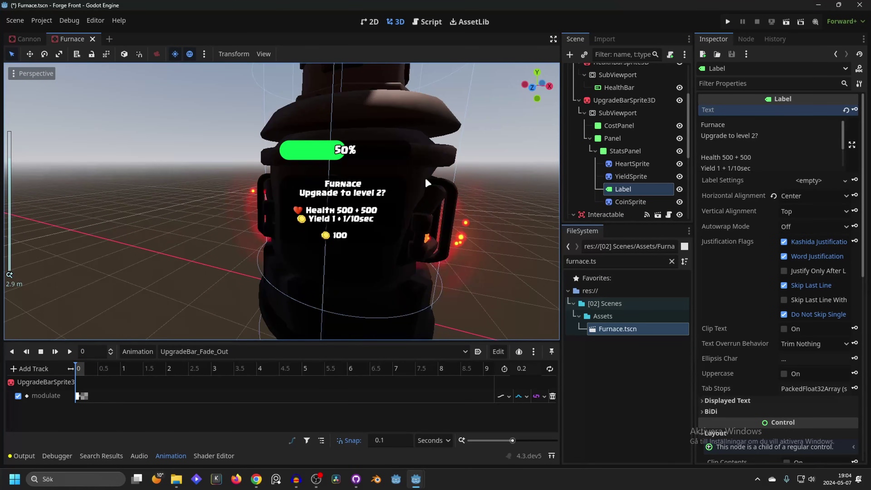
{"action": "middle_click_drag", "start_coordinate": [385, 148], "coordinate": [309, 168]}
{"action": "scroll", "coordinate": [309, 169], "scroll_direction": "down", "scroll_amount": 3}
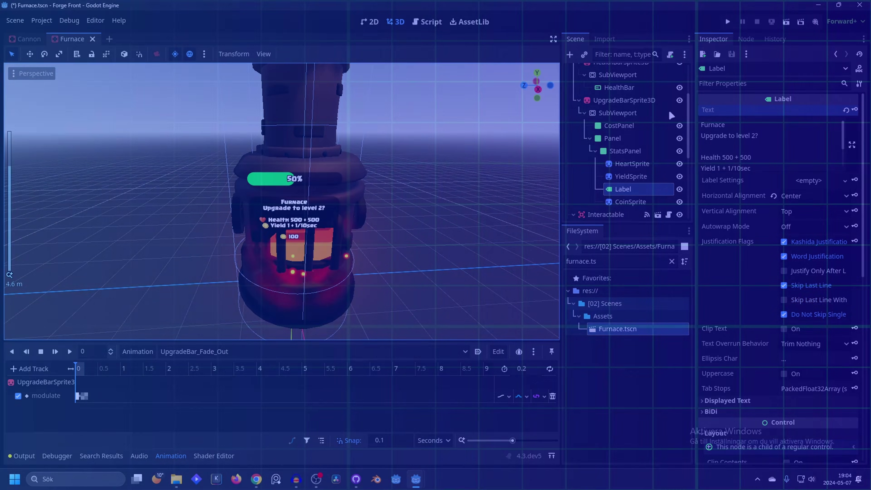